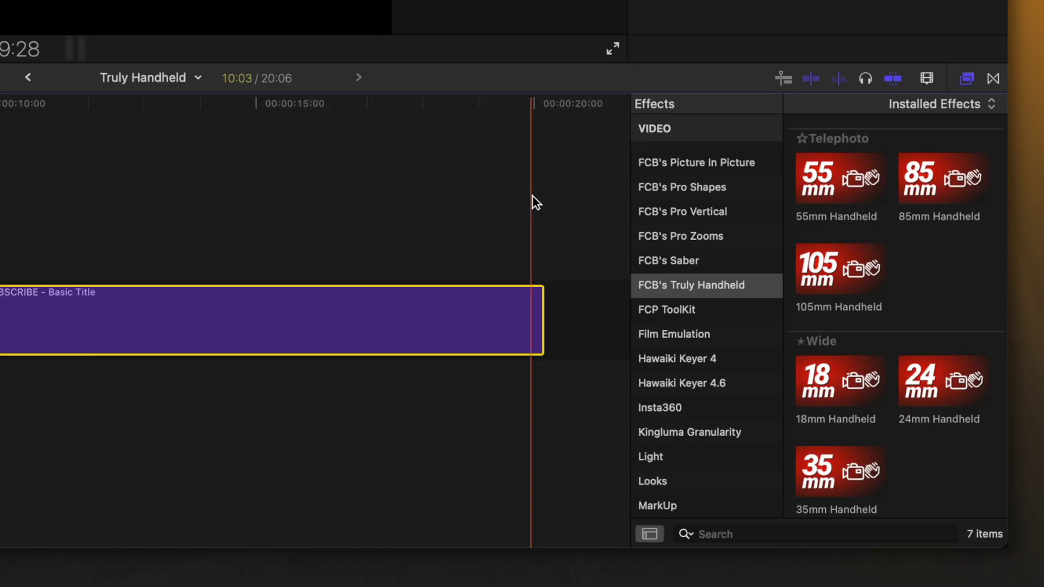
Apply the 55mm Handheld effect to the talking-head clip and preview the shake
left_click_drag(833, 171, 0, 294)
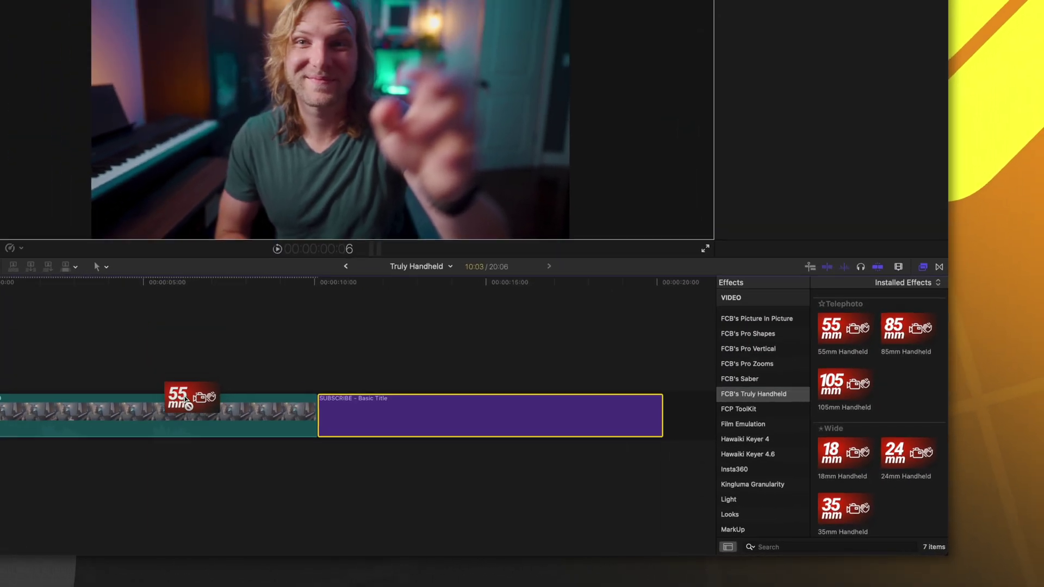
left_click_drag(185, 399, 185, 400)
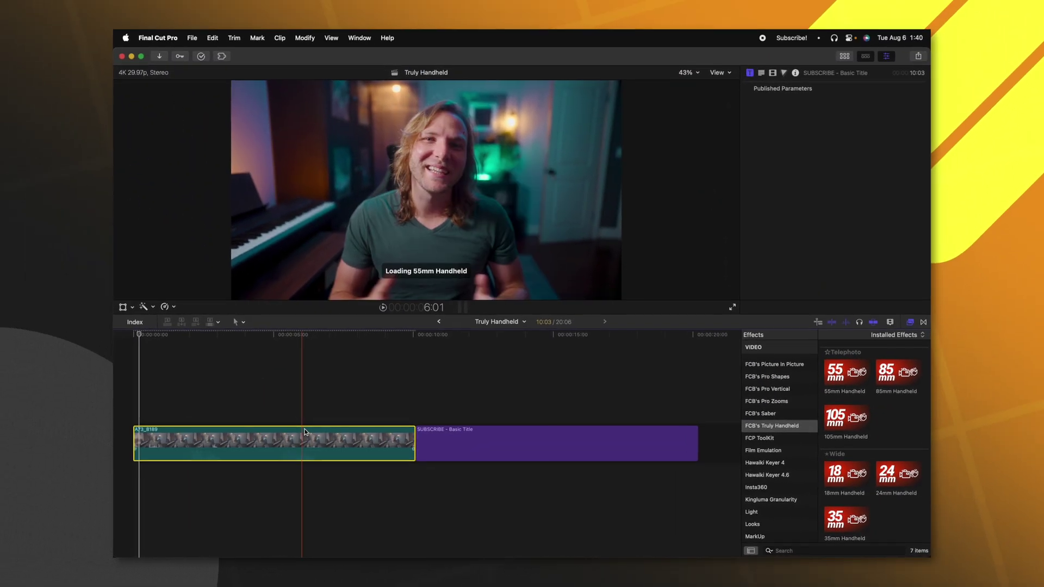
scroll(901, 388, "down", 2)
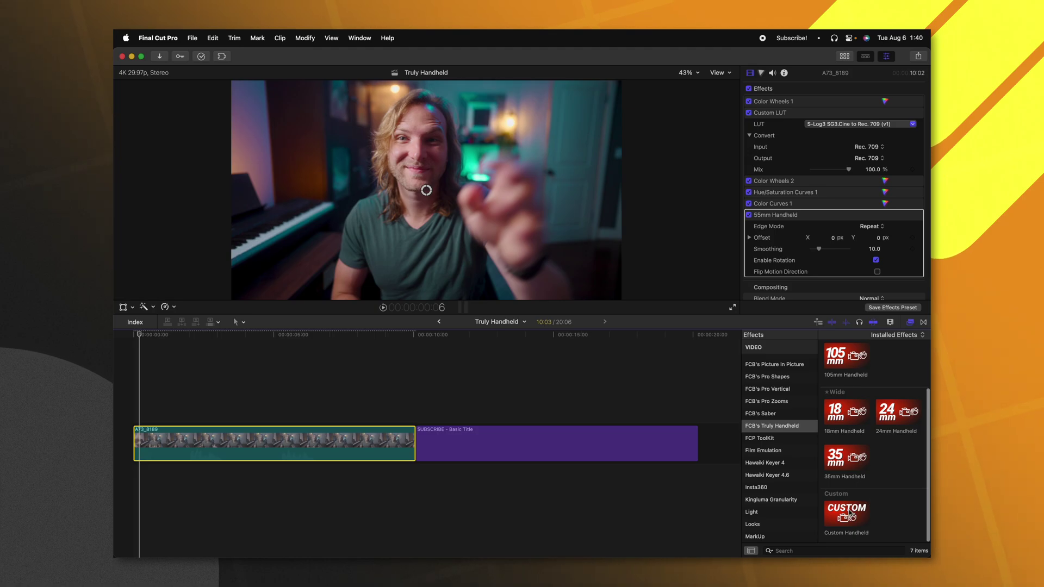
key("space")
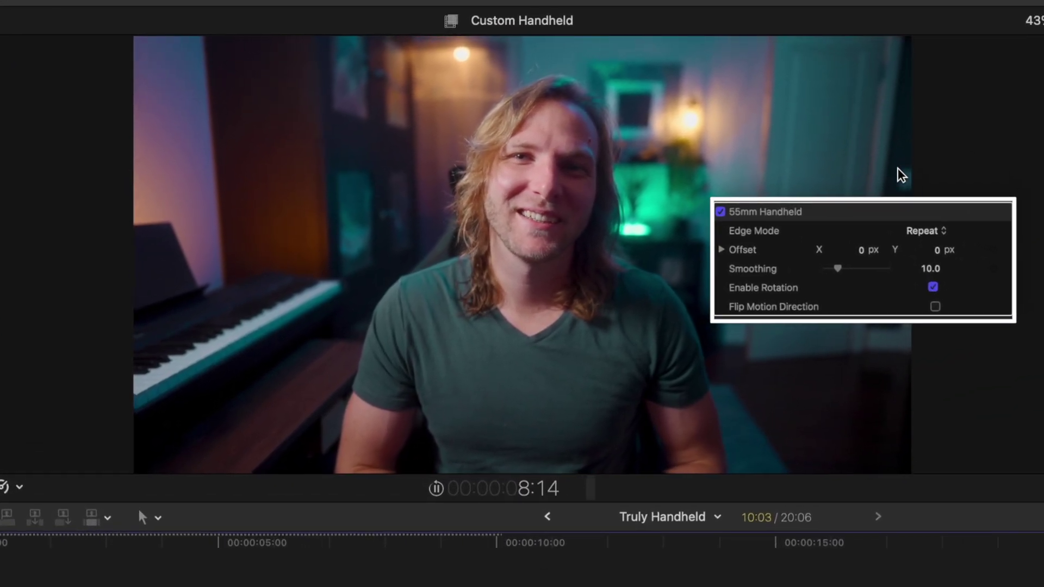
Adjust the shake's Smoothing, set Edge Mode to None, and replay from the start
left_click_drag(837, 269, 888, 272)
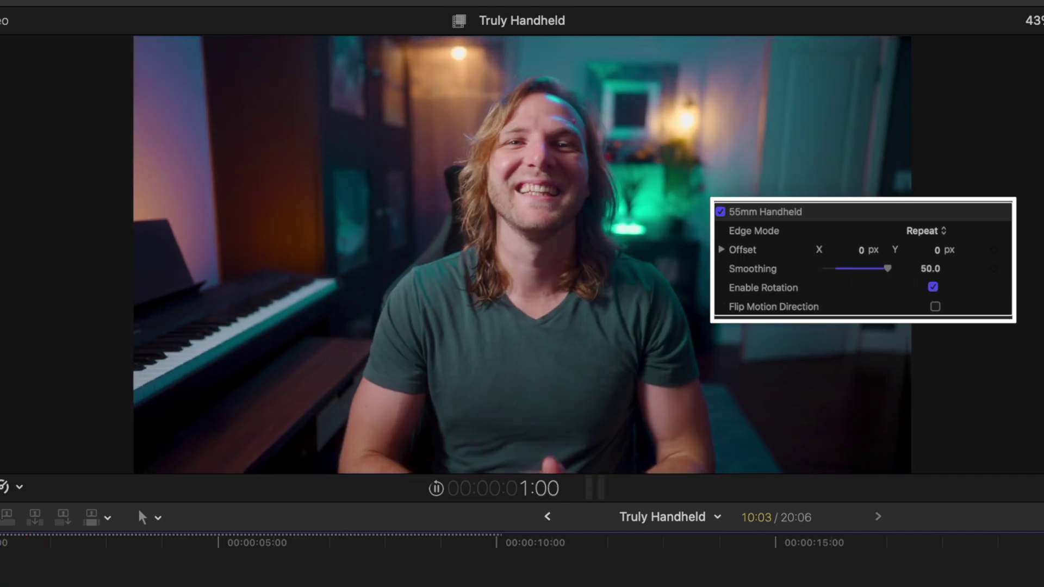
left_click(825, 268)
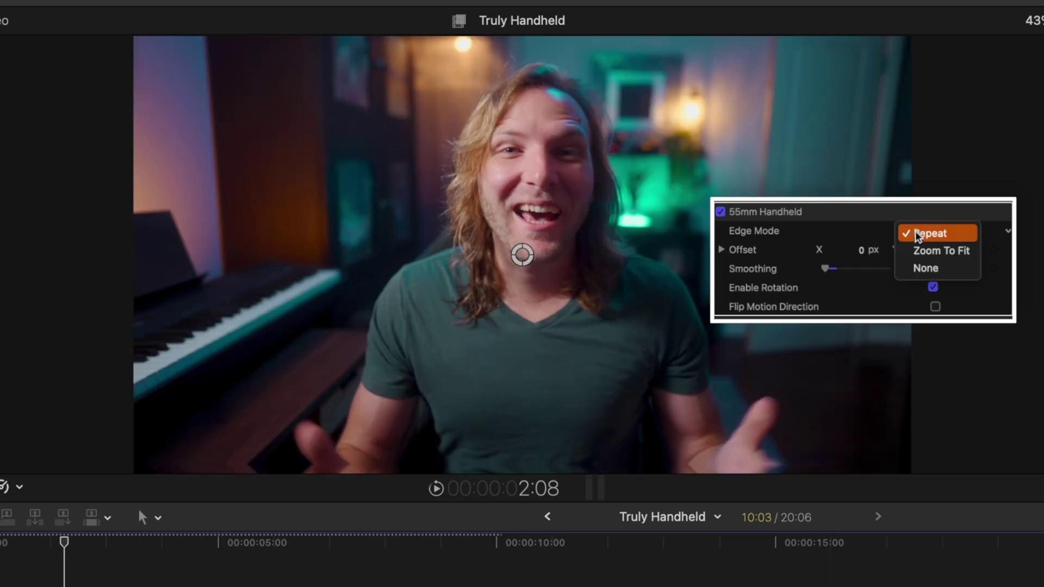
left_click(921, 266)
key("Home")
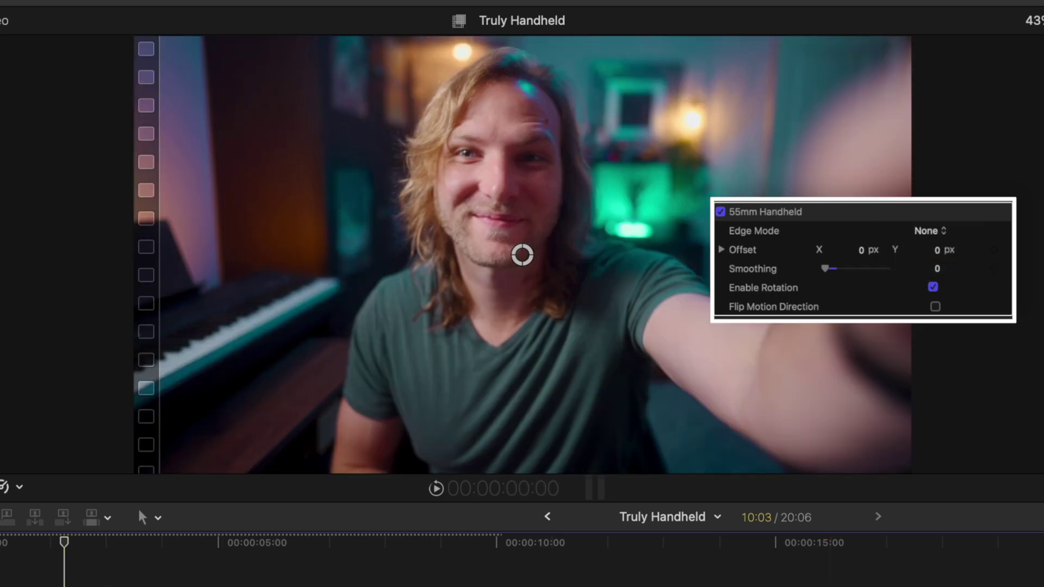
key("space")
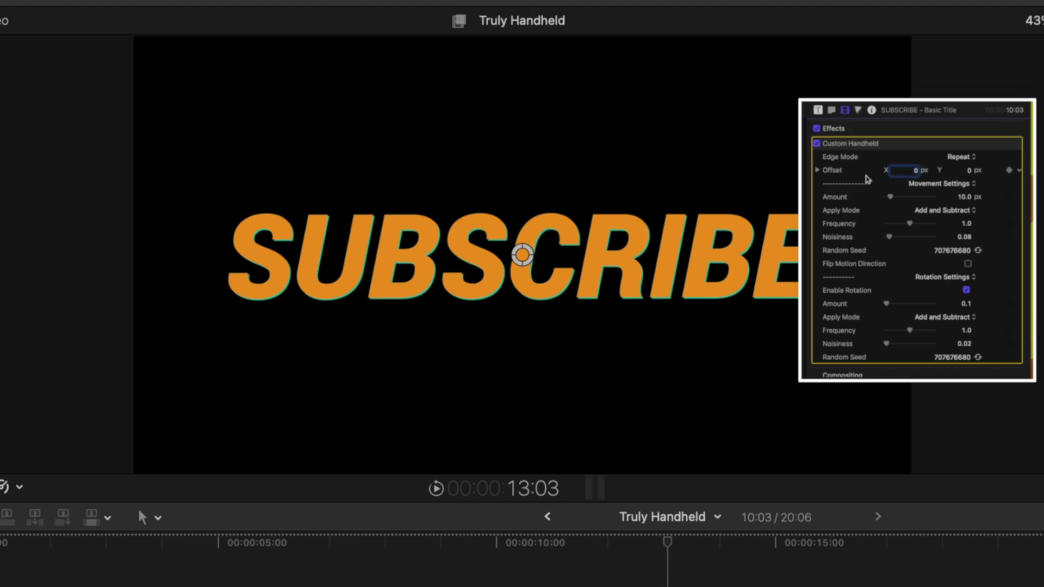
Raise the SUBSCRIBE title's Custom Handheld movement amount toward 100 px
left_click_drag(893, 197, 901, 237)
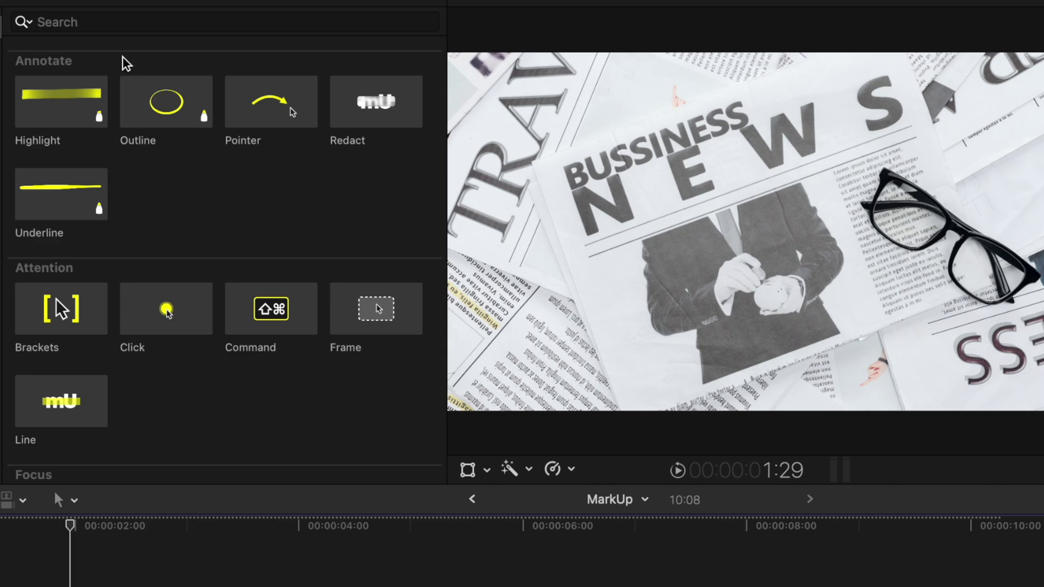
Add a Highlight title above the newspaper clip, give it an Out Duration, and make it Orange
left_click_drag(76, 103, 0, 586)
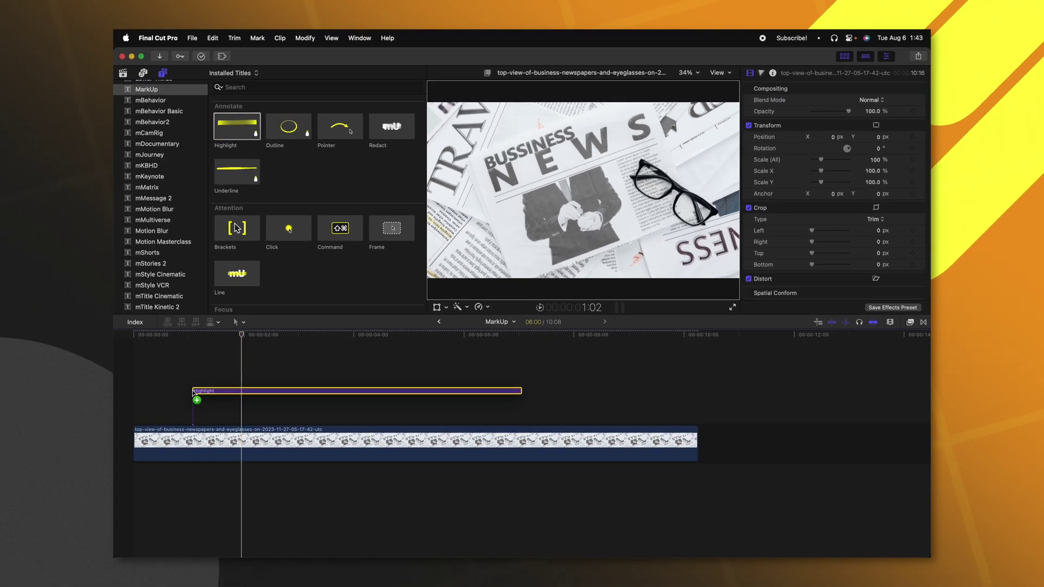
left_click_drag(194, 392, 195, 392)
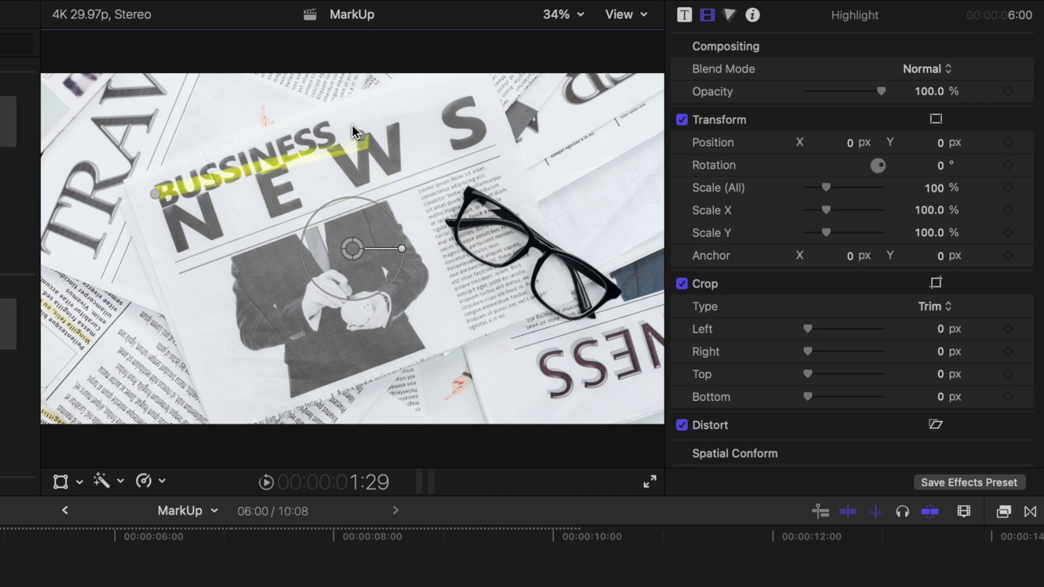
left_click(685, 16)
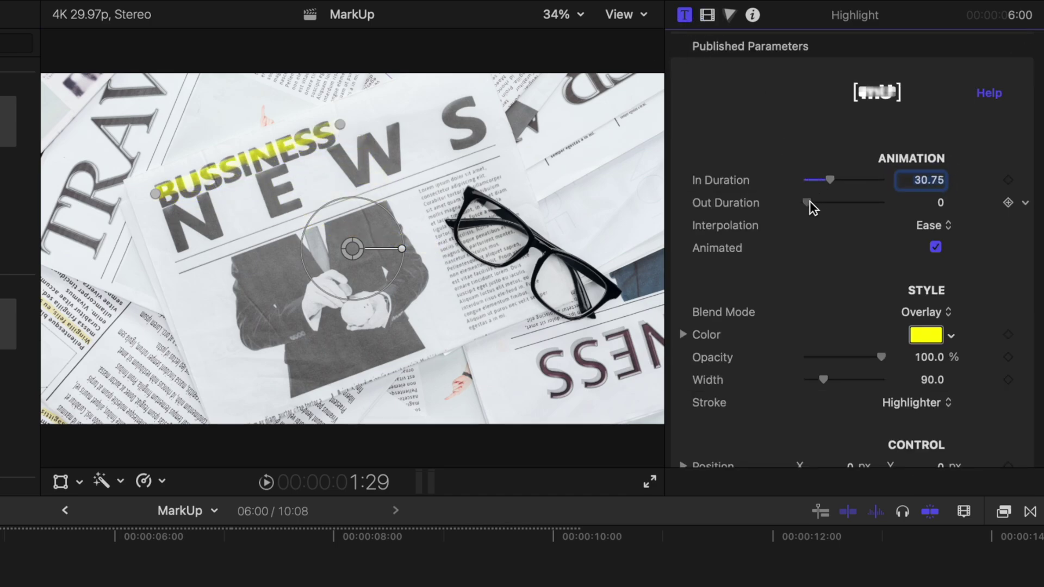
left_click_drag(808, 202, 834, 204)
left_click(939, 334)
left_click(603, 417)
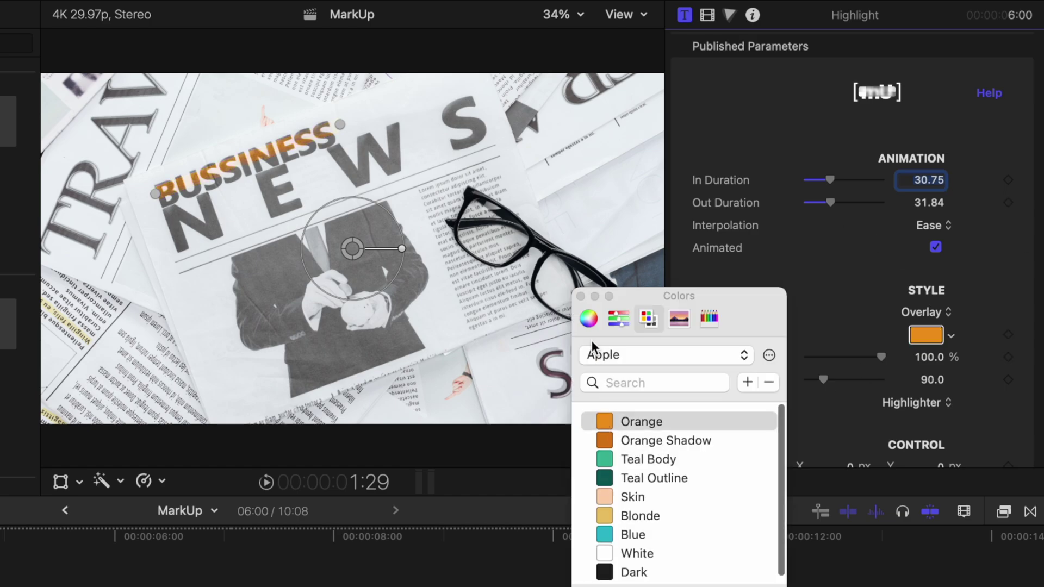
left_click(580, 296)
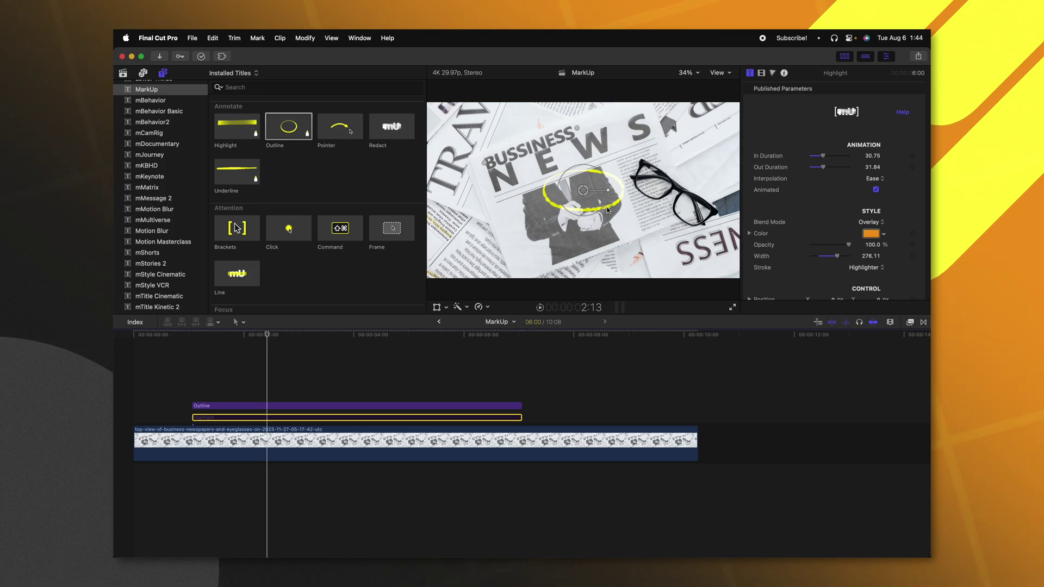
Undo the Pointer title, then add a Loupe title and position it over the BUSSINESS headline
left_click_drag(339, 126, 343, 384)
key("super+z")
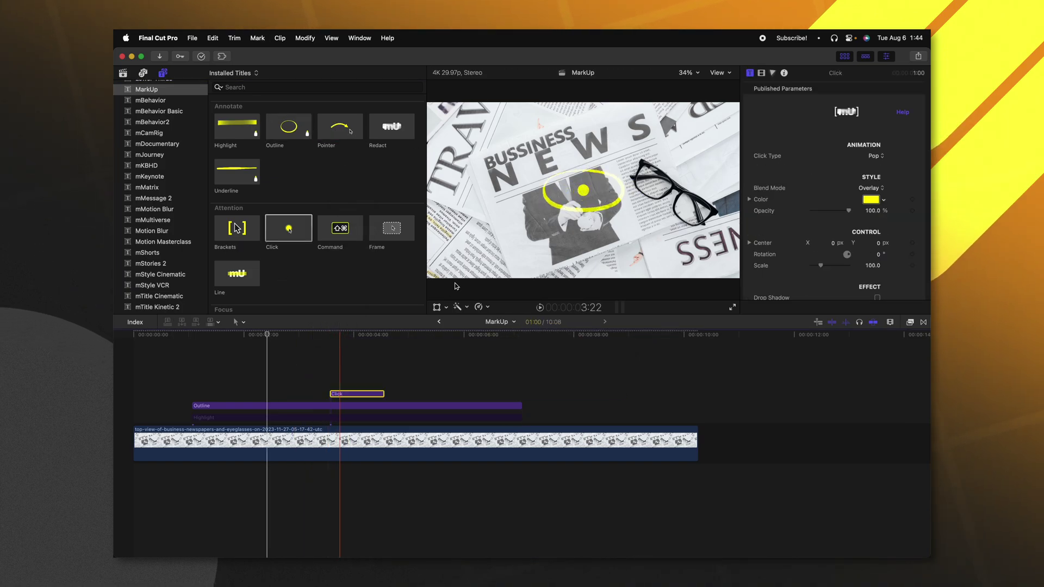
scroll(361, 249, "down", 3)
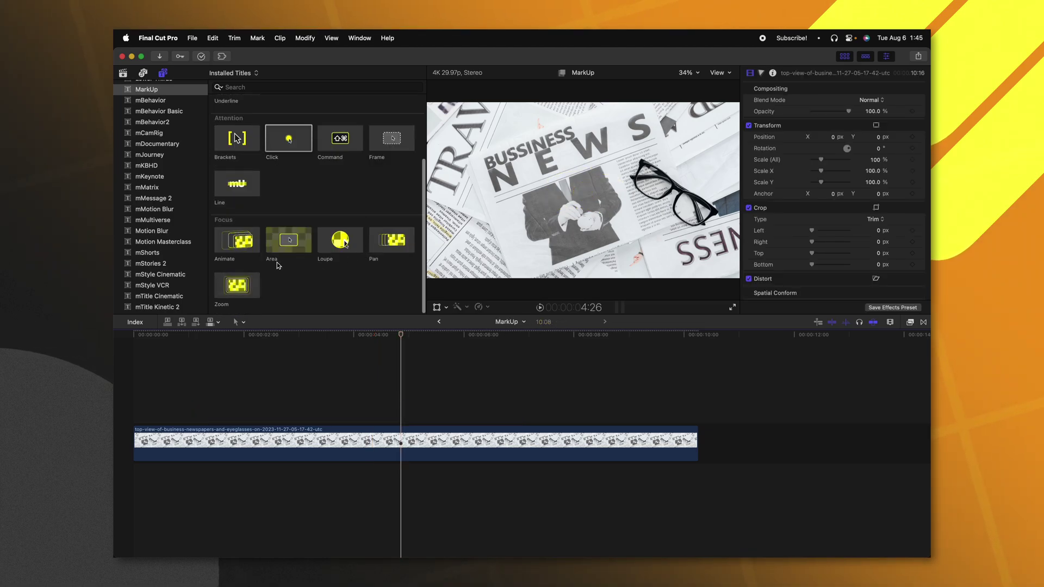
left_click_drag(329, 247, 282, 374)
left_click(294, 374)
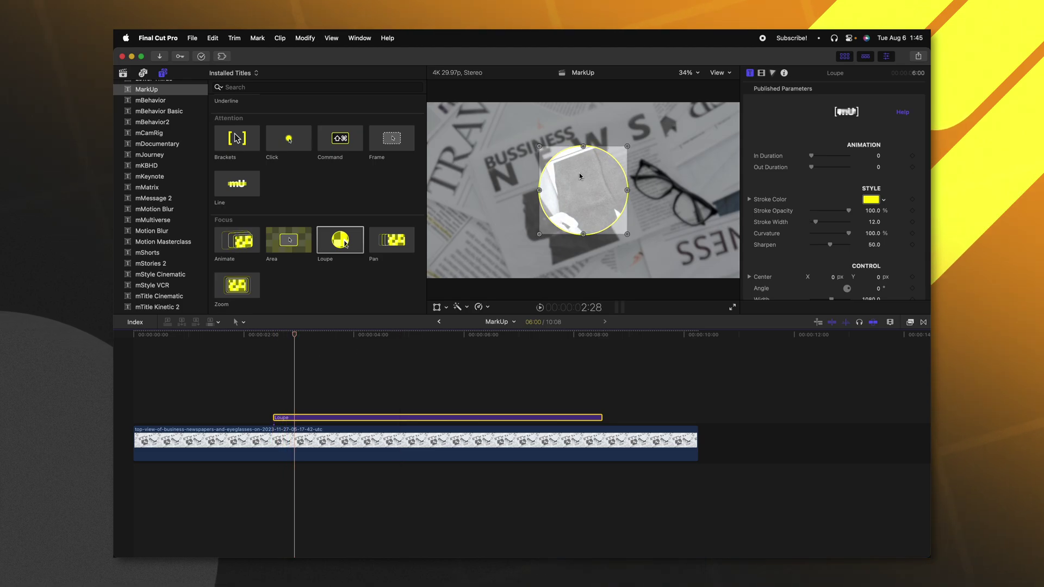
left_click_drag(579, 171, 550, 210)
left_click_drag(534, 148, 491, 153)
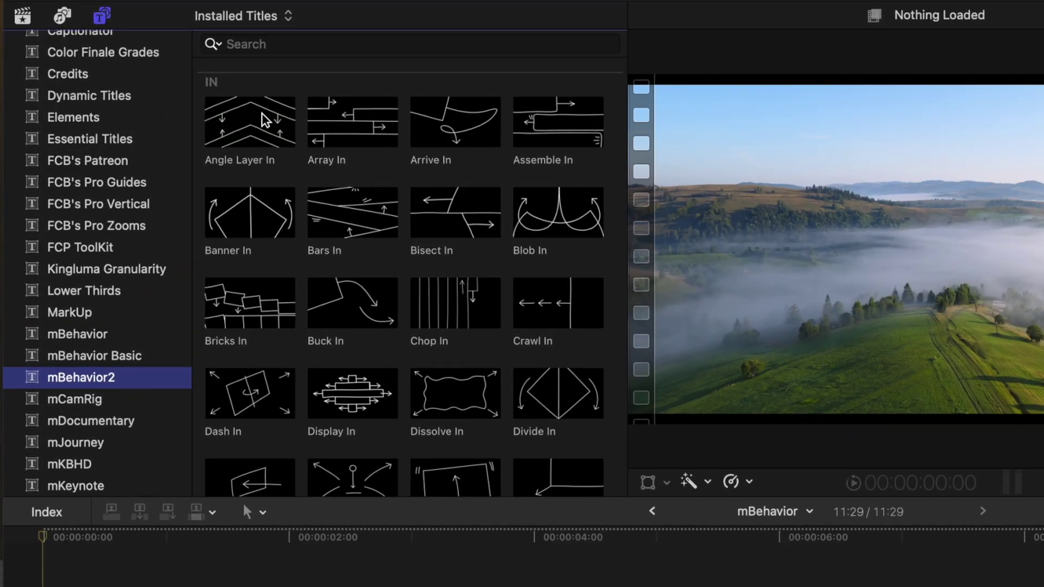
Place Angle Layer In at the fog clip's start, then Array In after it, previewing each
left_click_drag(255, 121, 25, 586)
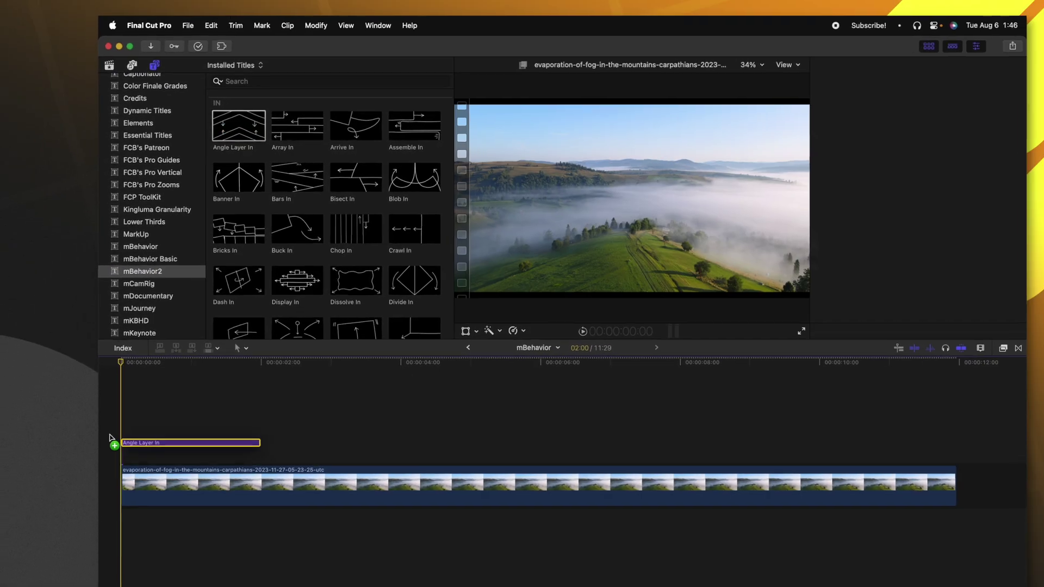
left_click_drag(109, 437, 110, 435)
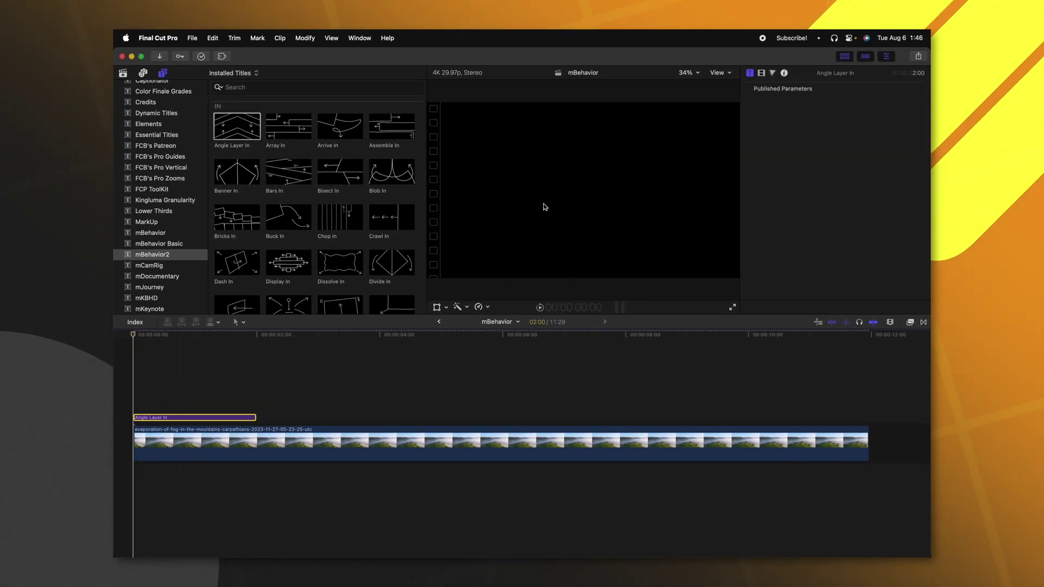
key("space")
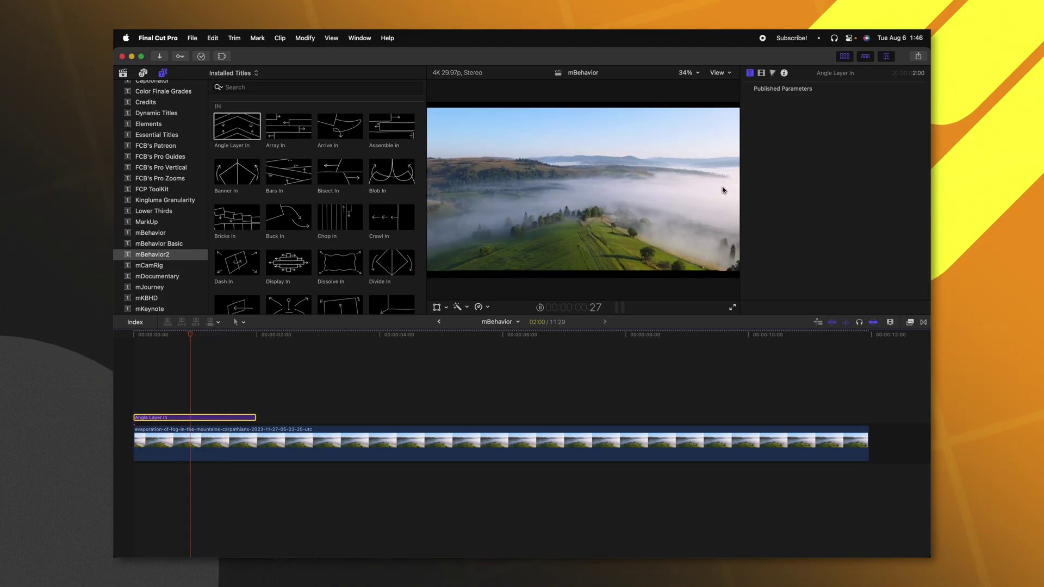
left_click_drag(289, 126, 259, 404)
key("space")
Continue the chain with Bars In, Drift Out and Divide Out in sequence
left_click_drag(289, 172, 348, 390)
scroll(326, 270, "down", 10)
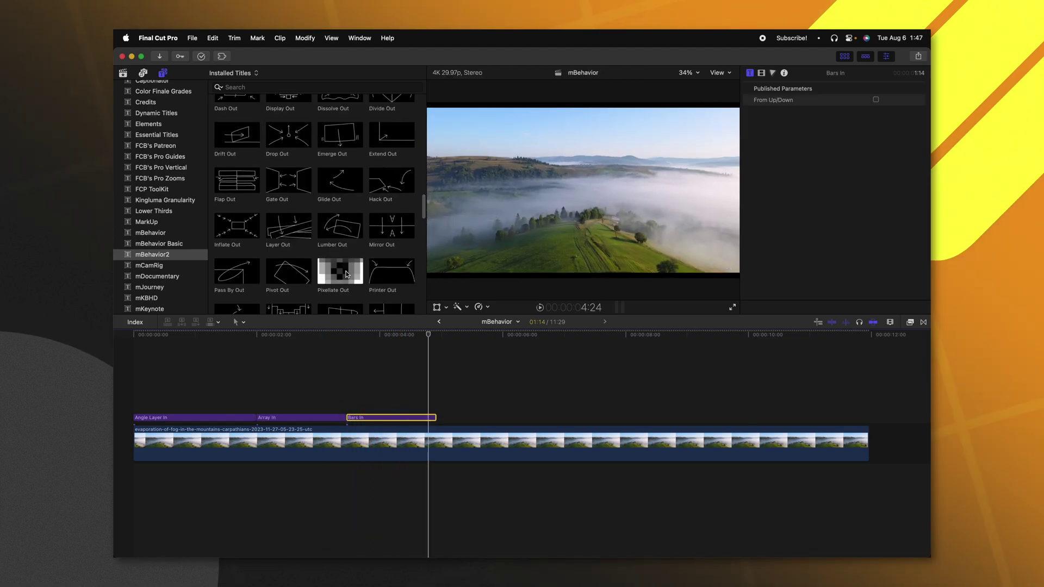
scroll(346, 273, "up", 6)
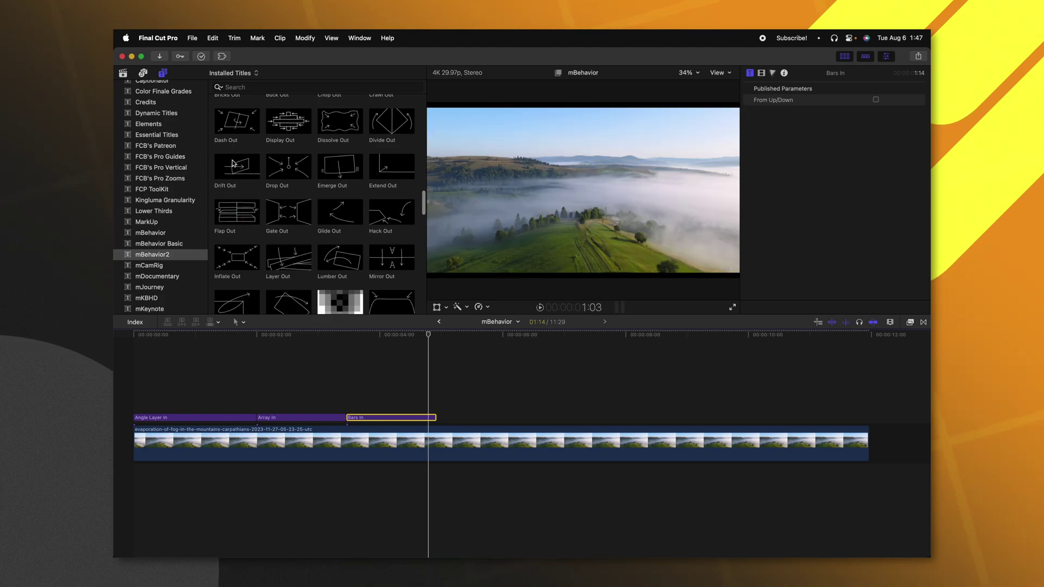
left_click_drag(233, 164, 441, 393)
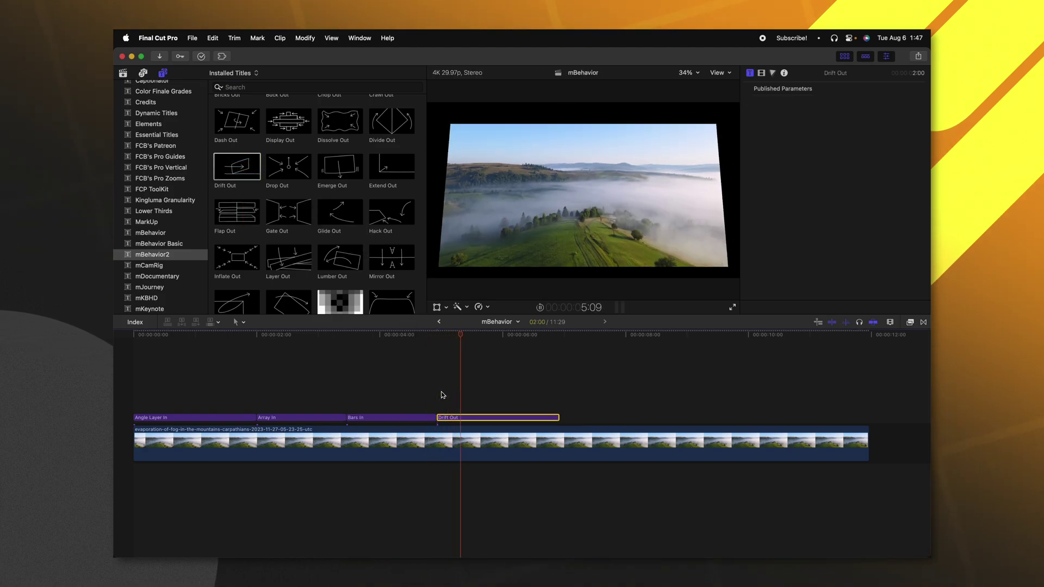
left_click_drag(390, 121, 568, 407)
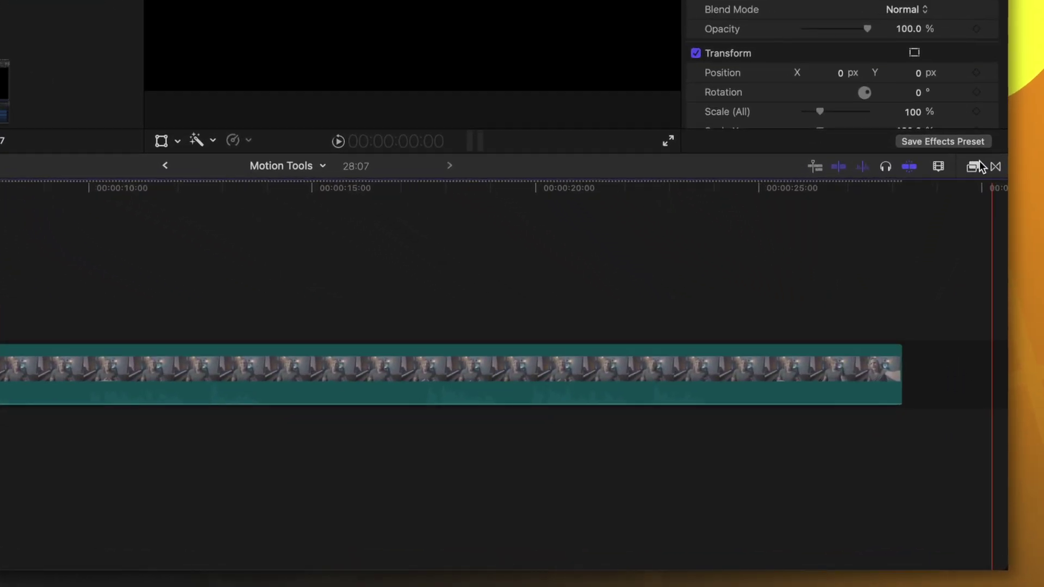
Apply the Strobe effect from Motion Tools to the talking-head clip
left_click(976, 165)
scroll(773, 358, "down", 6)
left_click(745, 382)
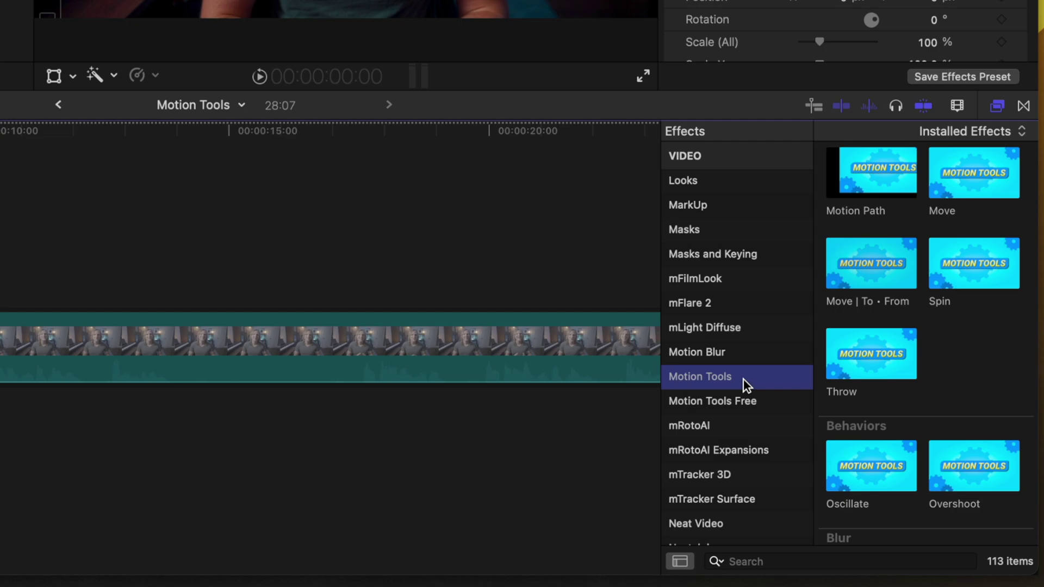
scroll(946, 299, "down", 20)
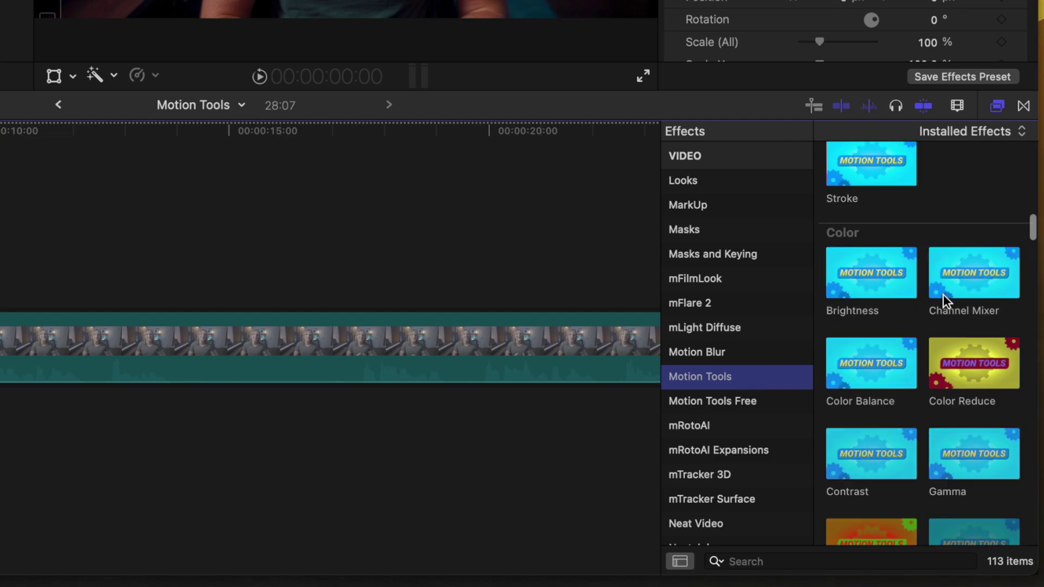
scroll(943, 282, "down", 15)
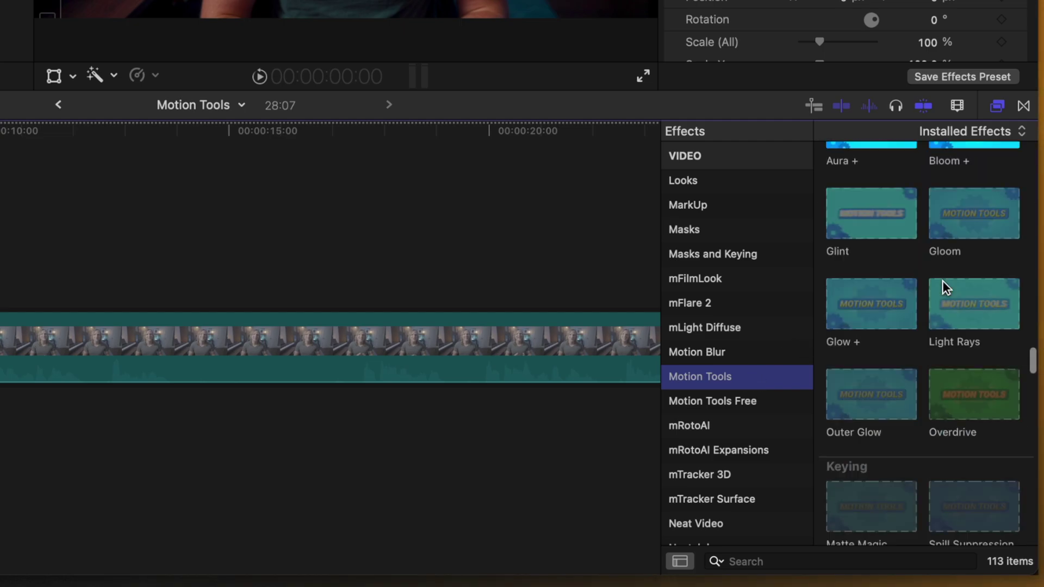
left_click(868, 370)
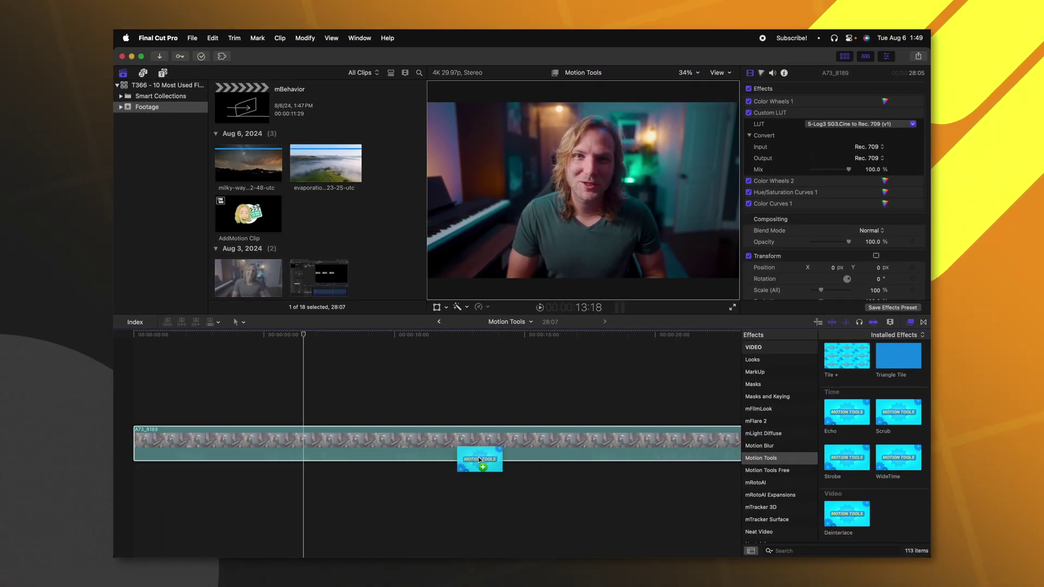
left_click_drag(479, 460, 467, 455)
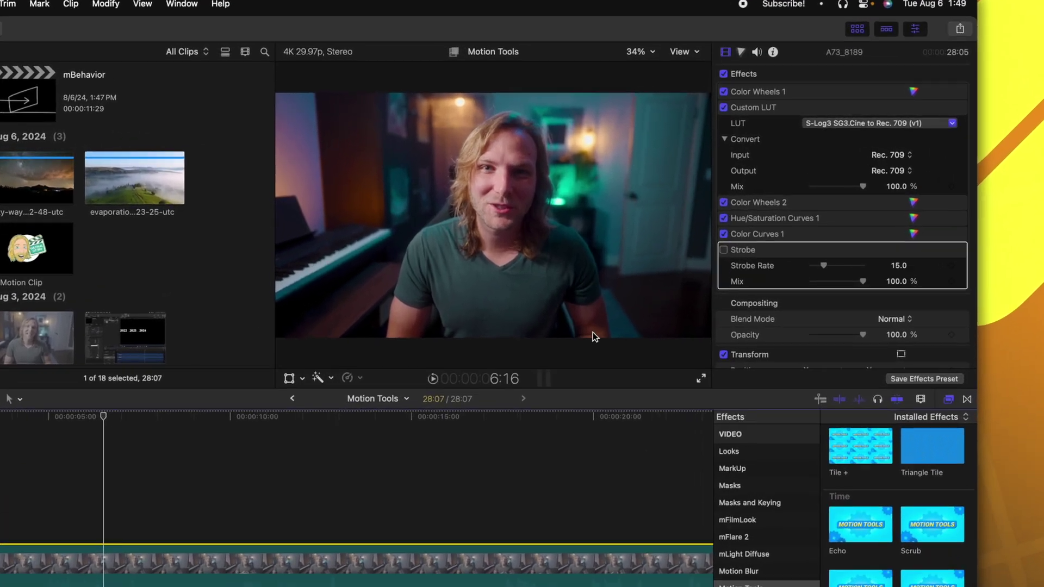
Compare playback with Strobe disabled, then set the Strobe Rate to 8
left_click(749, 214)
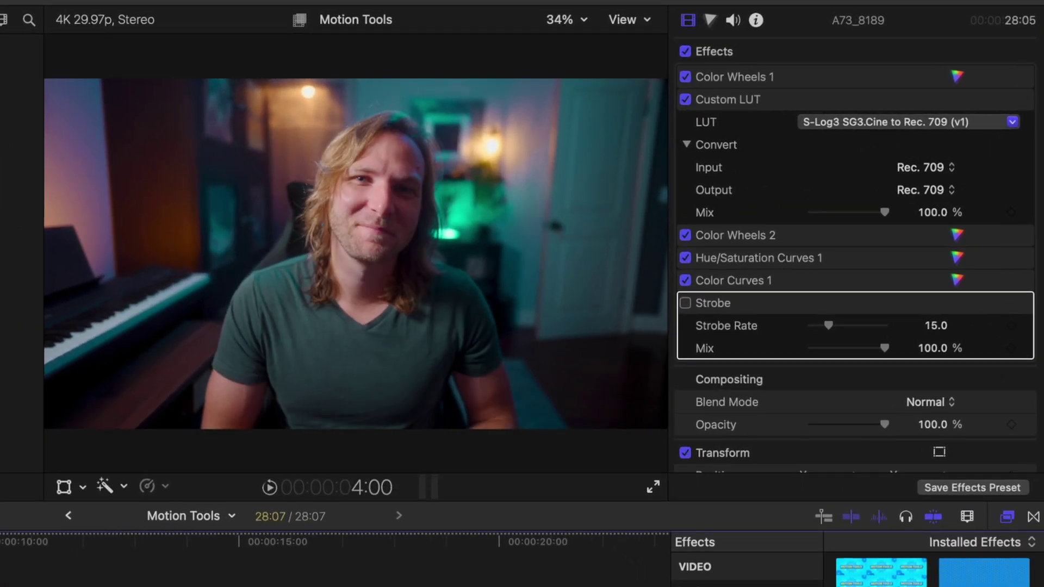
key("space")
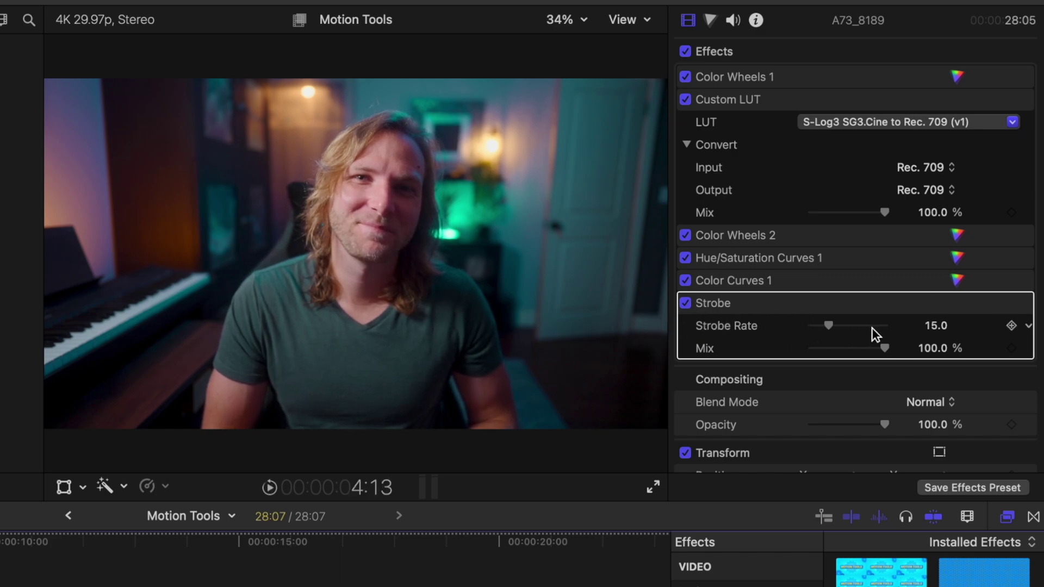
left_click(937, 325)
type("8")
key("Return")
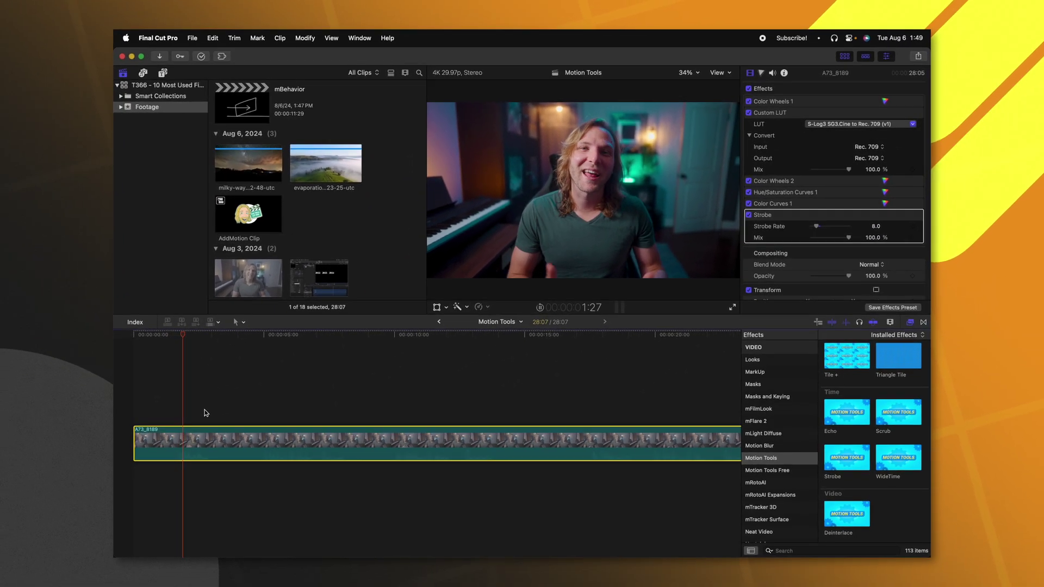
Stop playback and drop the Motion Tools WideTime effect onto the talking-head clip
left_click(205, 413)
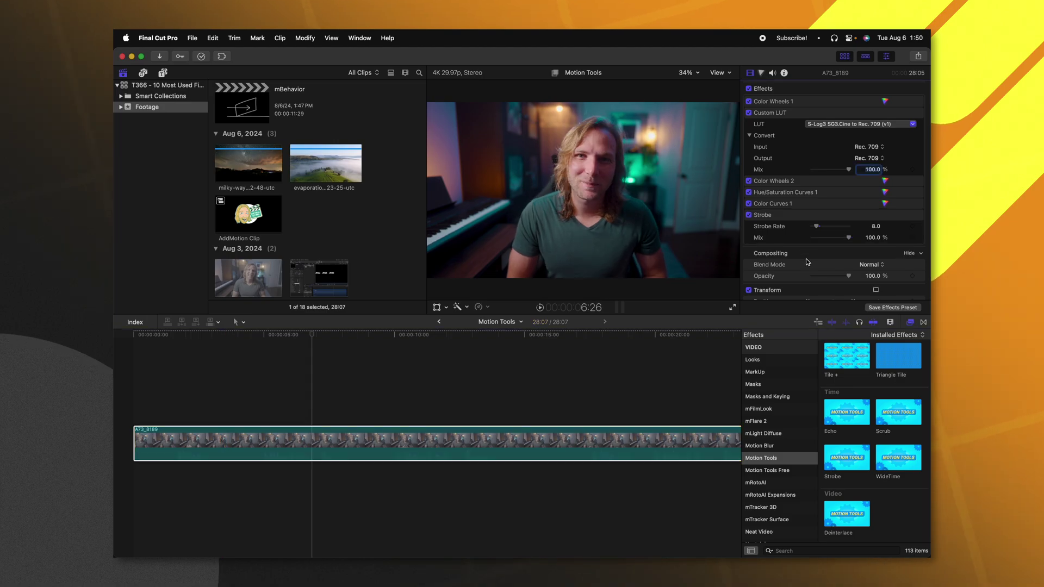
key("space")
left_click_drag(890, 460, 359, 444)
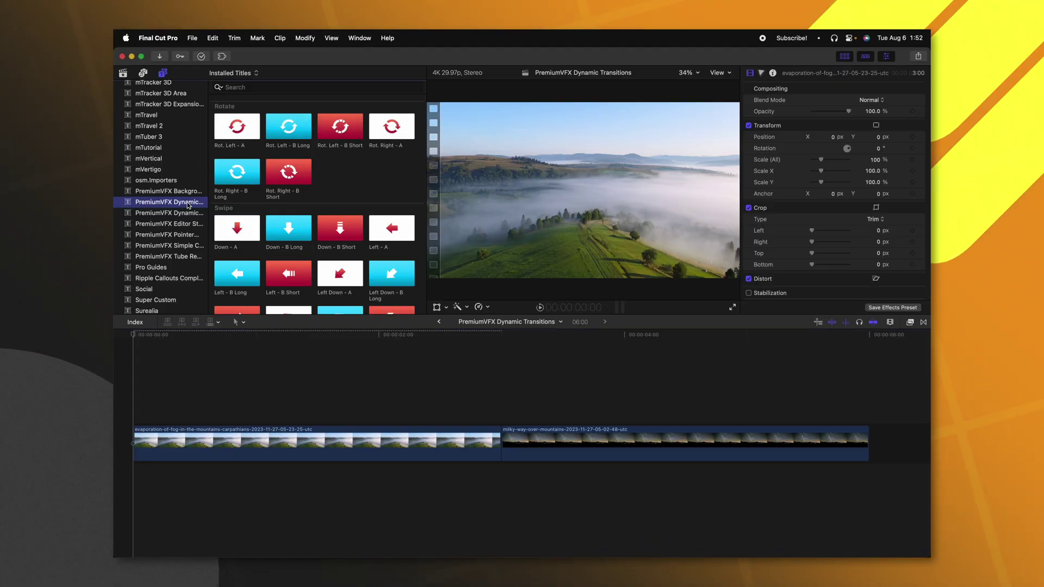
Place Rot. Left - A over the fog/milky-way cut and preview it
left_click_drag(360, 287, 455, 397)
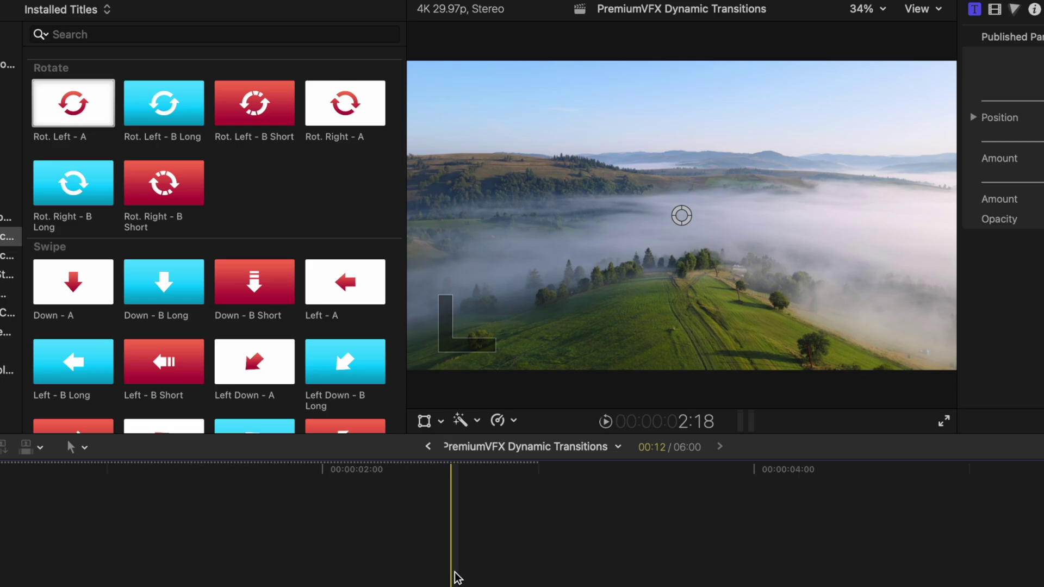
key("space")
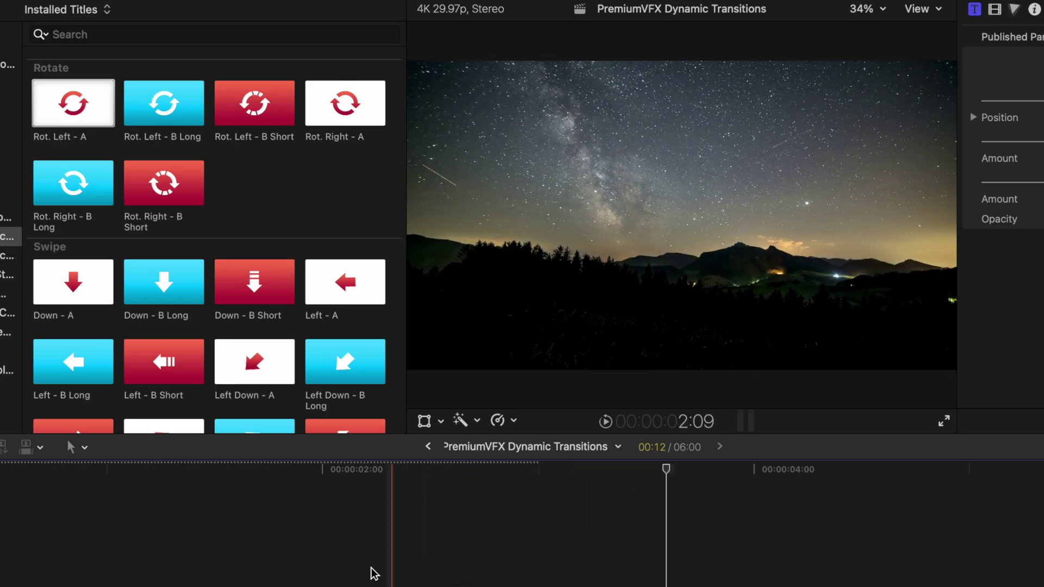
key("space")
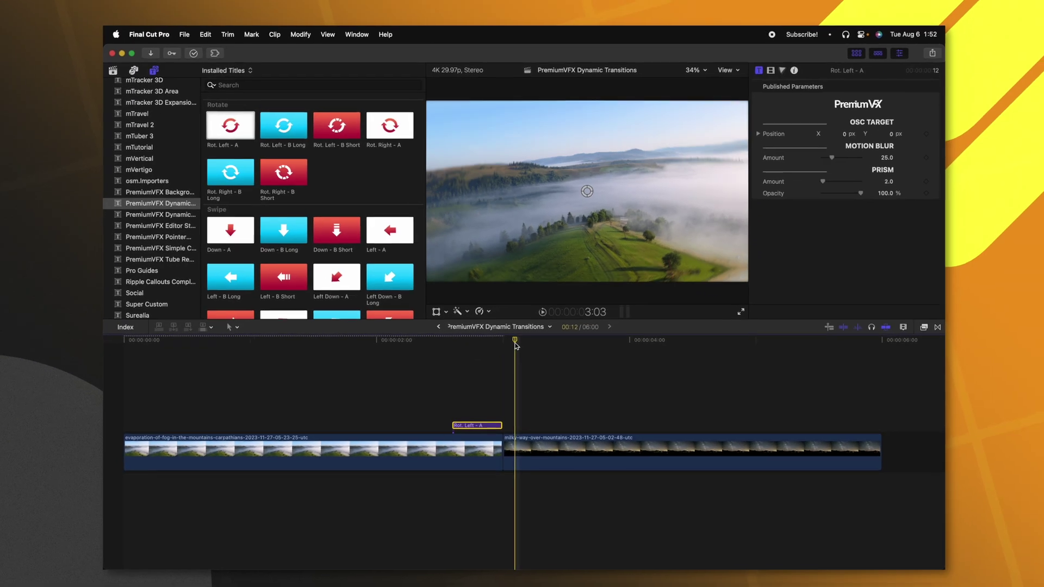
left_click_drag(516, 346, 504, 346)
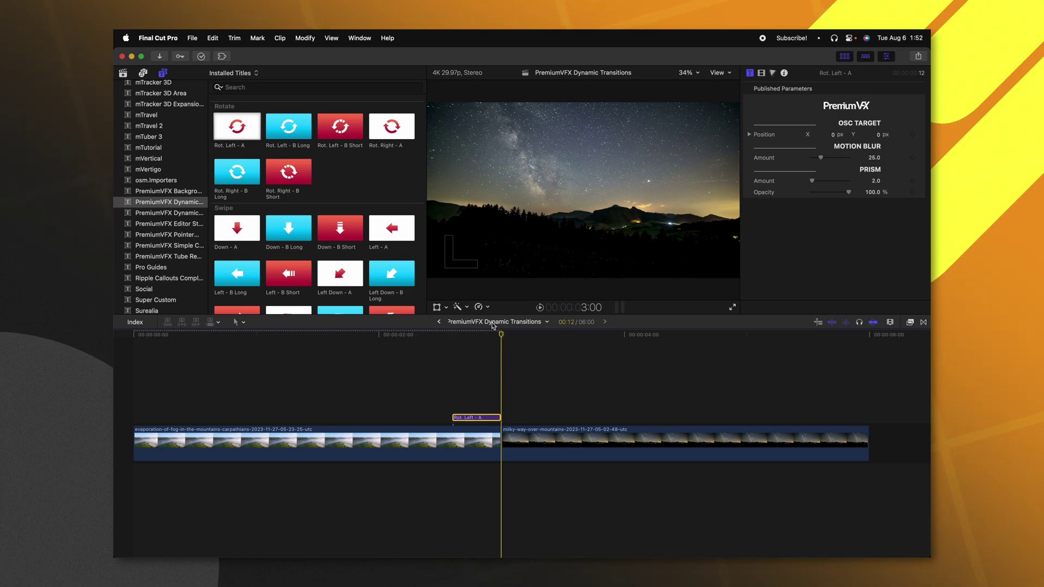
Add Rot. Left - B Short after it, lengthen it, trim Rot. Left - A's start, and preview
left_click_drag(340, 126, 445, 365)
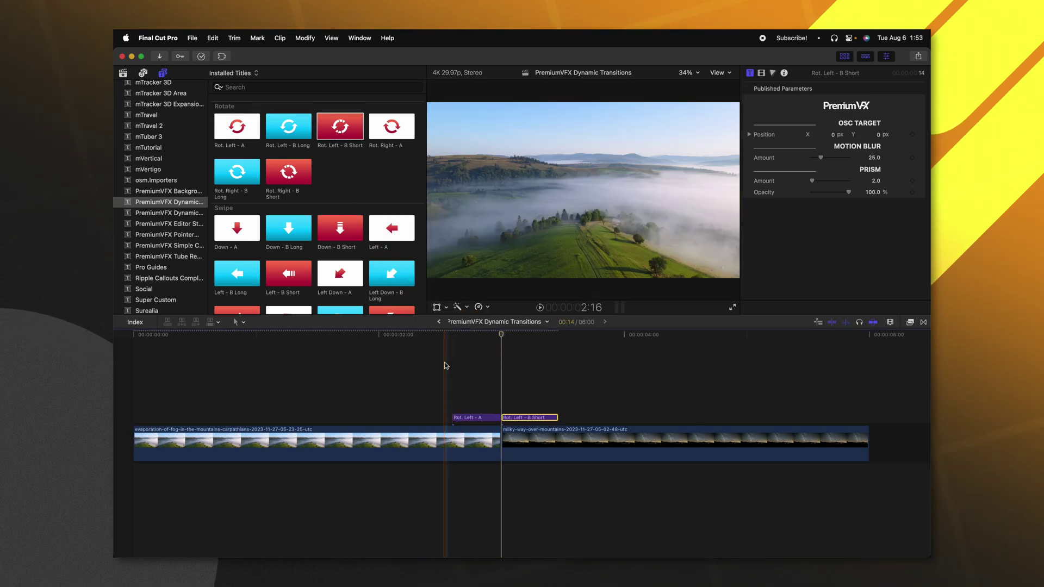
key("space")
key("space")
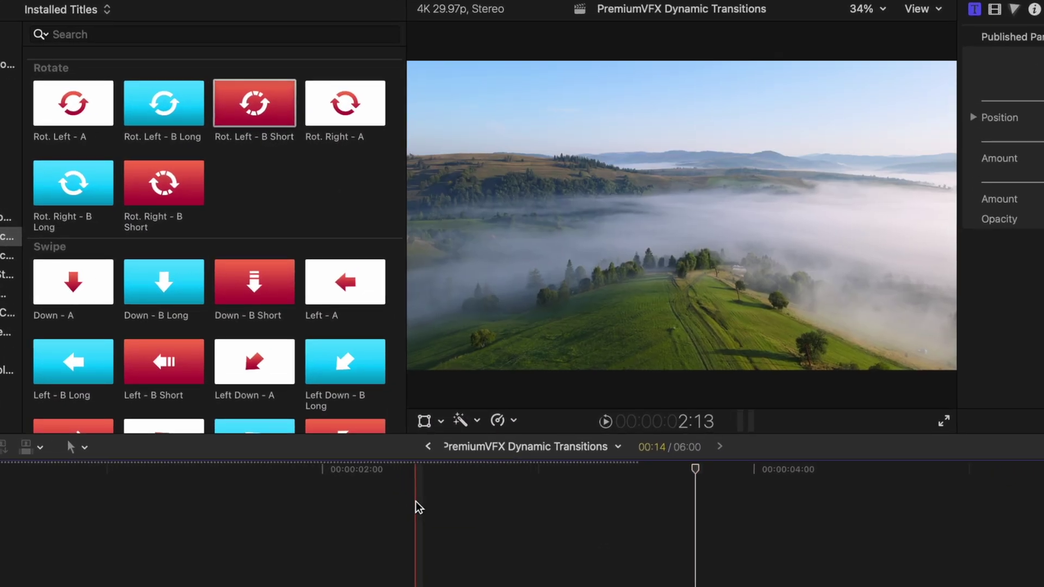
key("space")
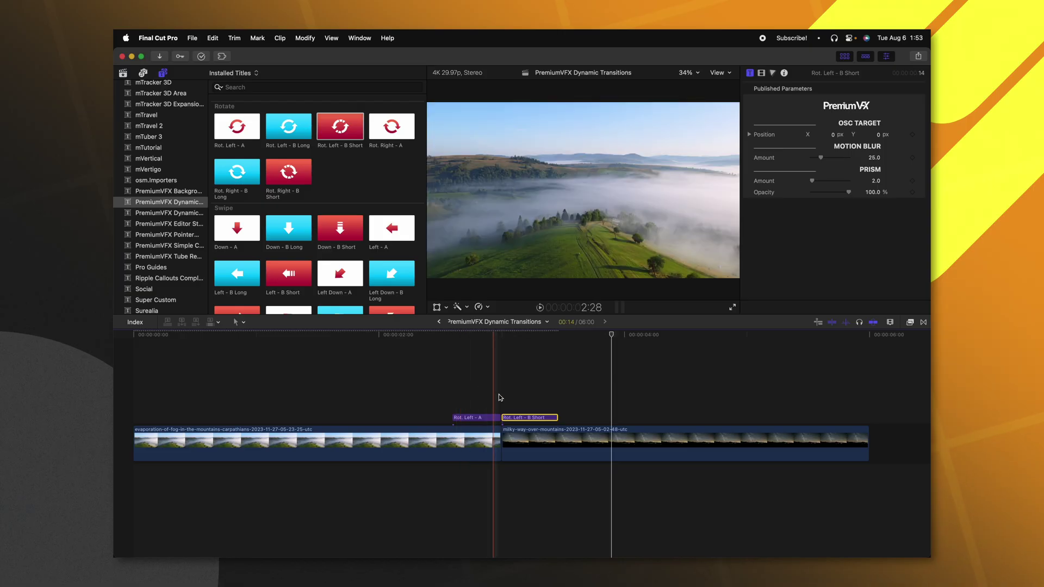
left_click_drag(557, 418, 649, 417)
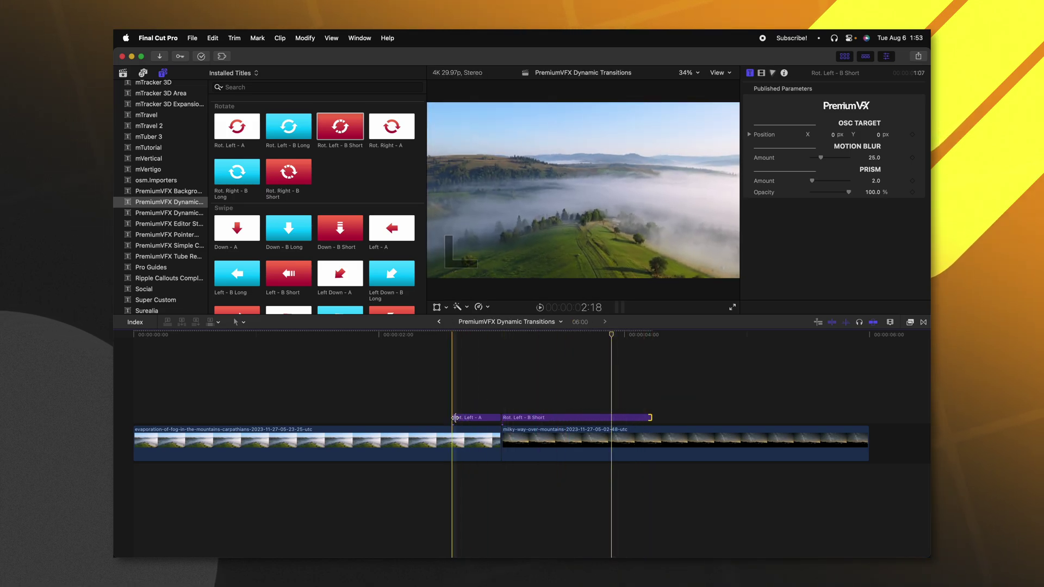
left_click_drag(456, 417, 367, 417)
key("space")
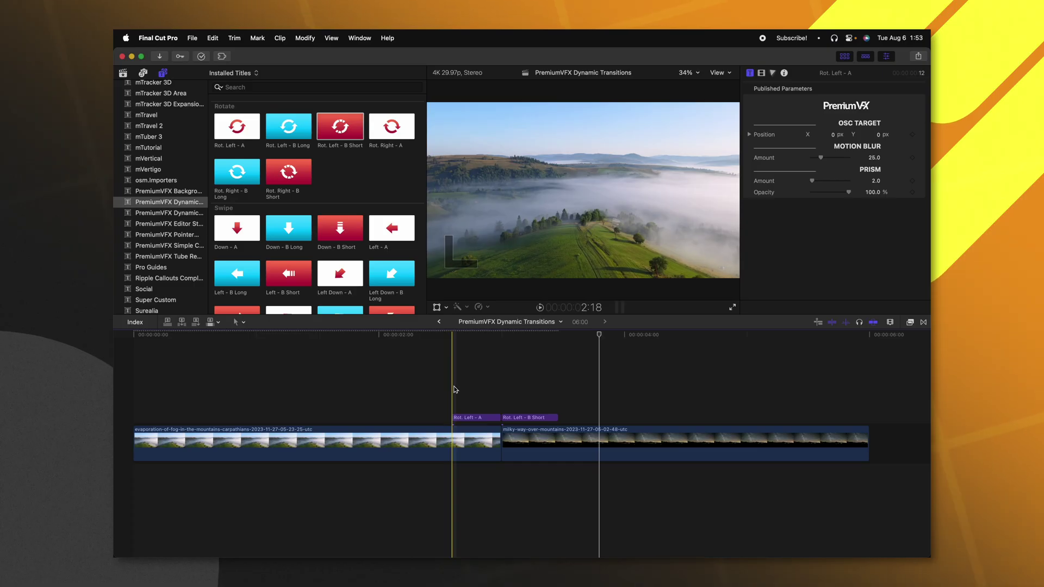
left_click(456, 389)
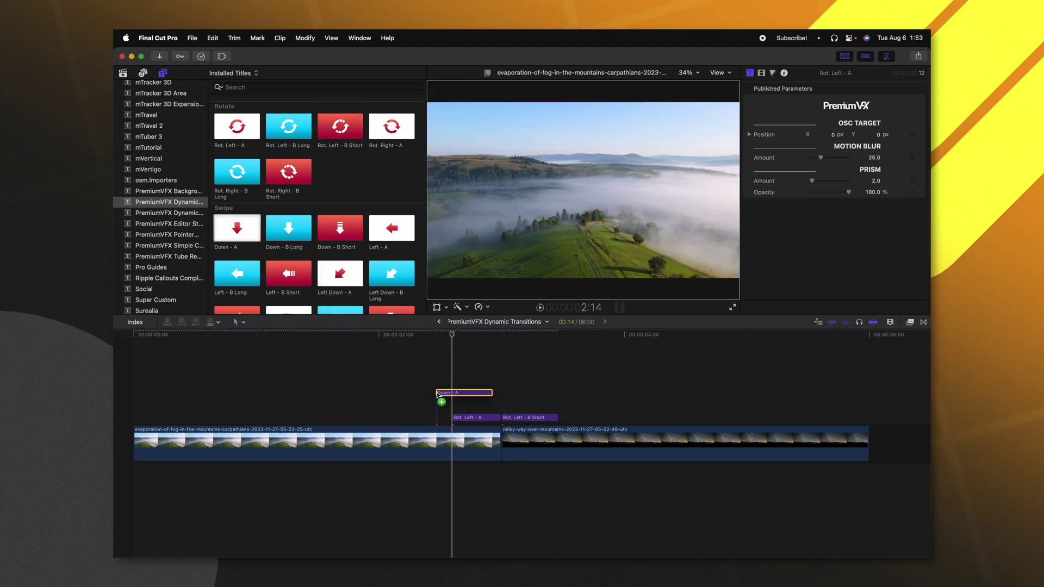
Try the Down - A and Down - B Short transitions above Rot. Left - A and preview them
left_click_drag(447, 397, 448, 405)
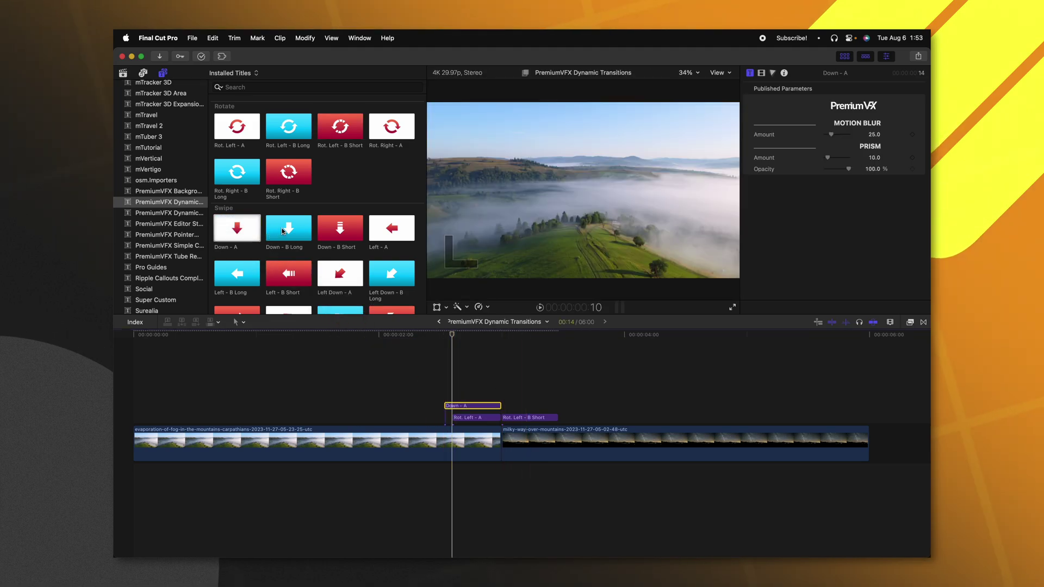
left_click(336, 231)
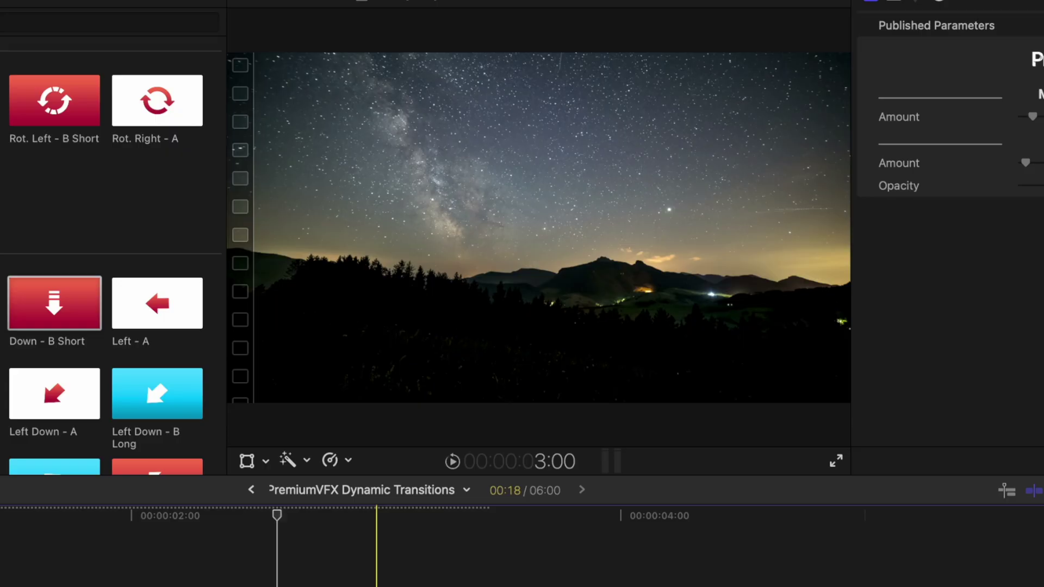
key("space")
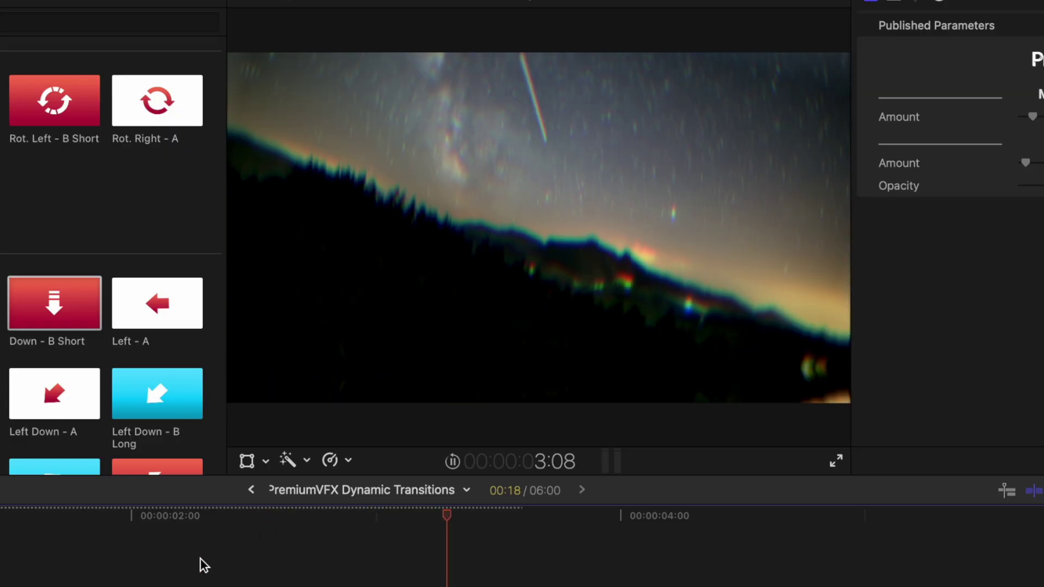
key("space")
key("space")
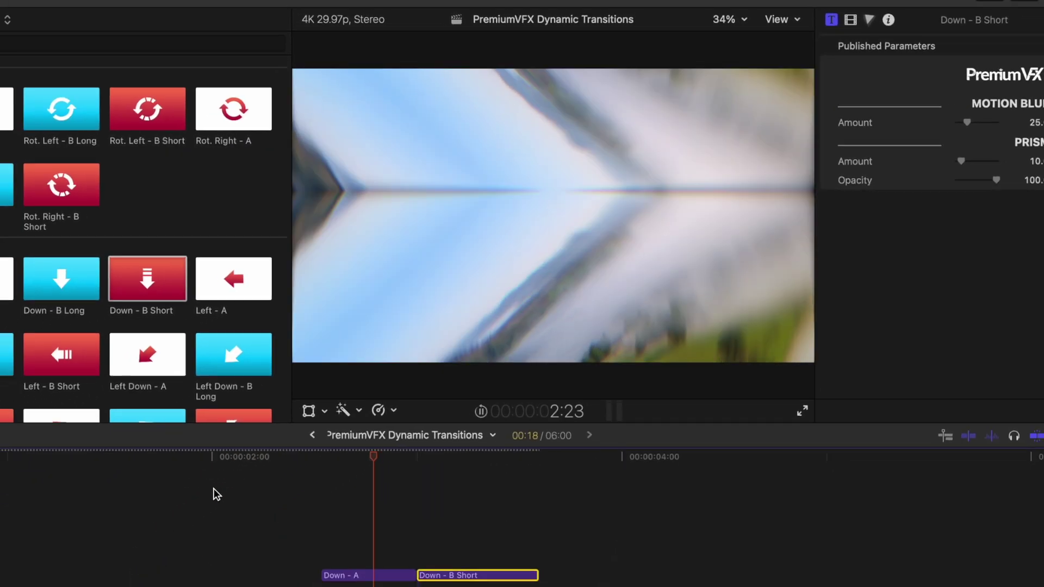
Place In - A and In - B Long zooms at the cut, nudge the target up-left, and replay
scroll(344, 239, "down", 10)
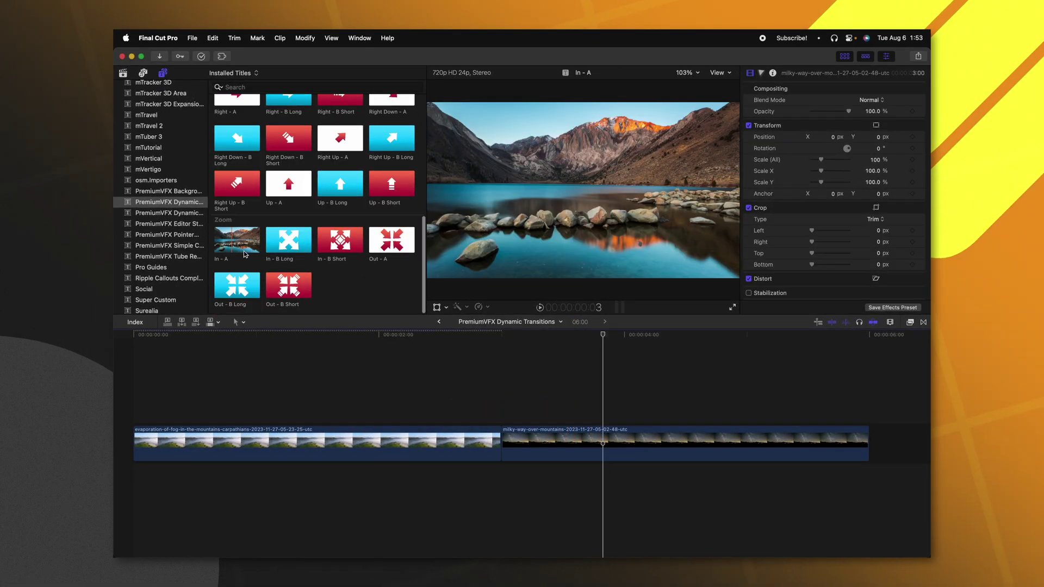
left_click_drag(240, 251, 455, 416)
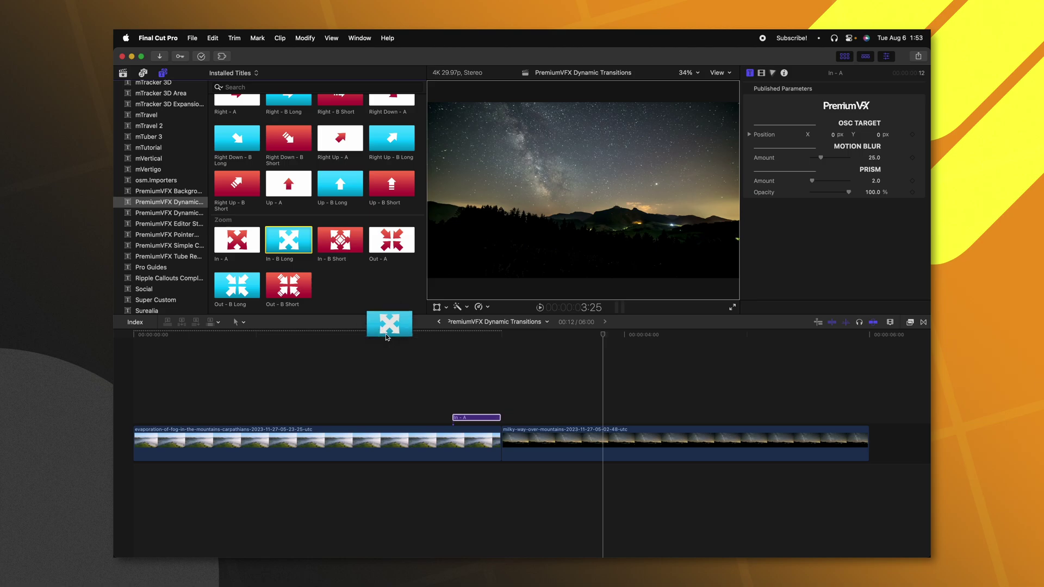
left_click_drag(386, 337, 503, 416)
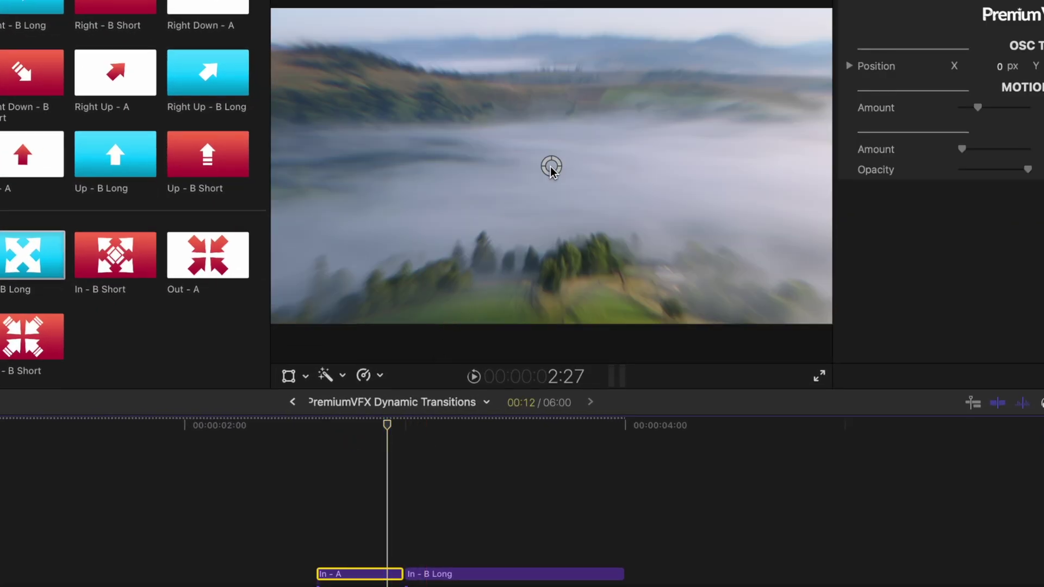
left_click_drag(551, 170, 425, 106)
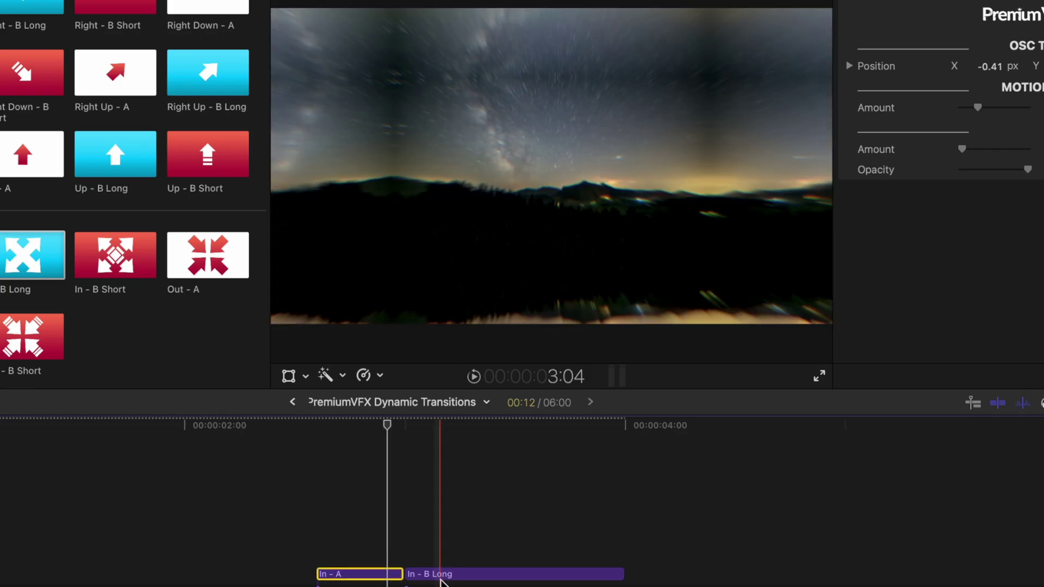
left_click(420, 424)
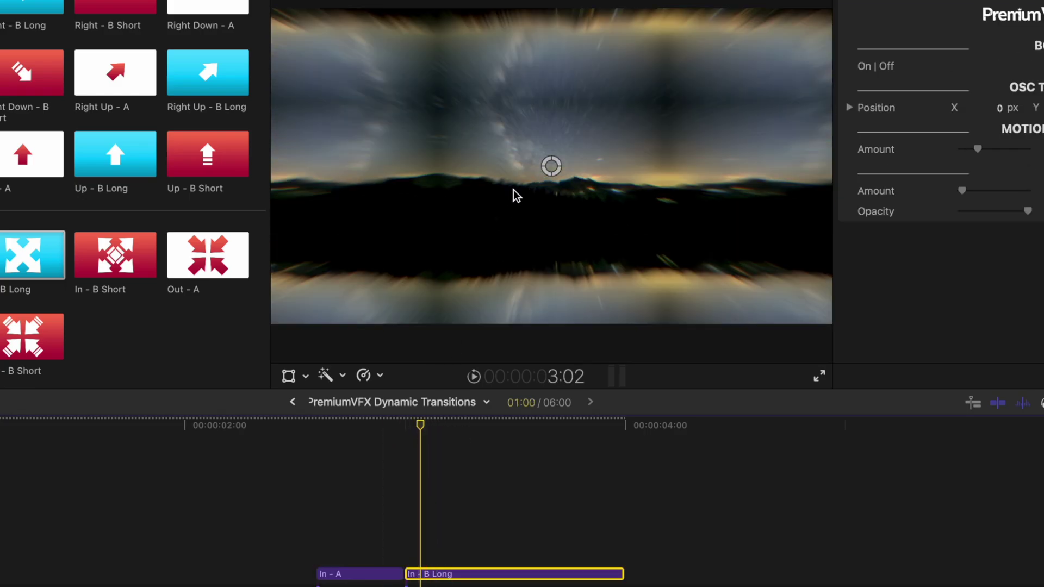
left_click_drag(551, 167, 399, 96)
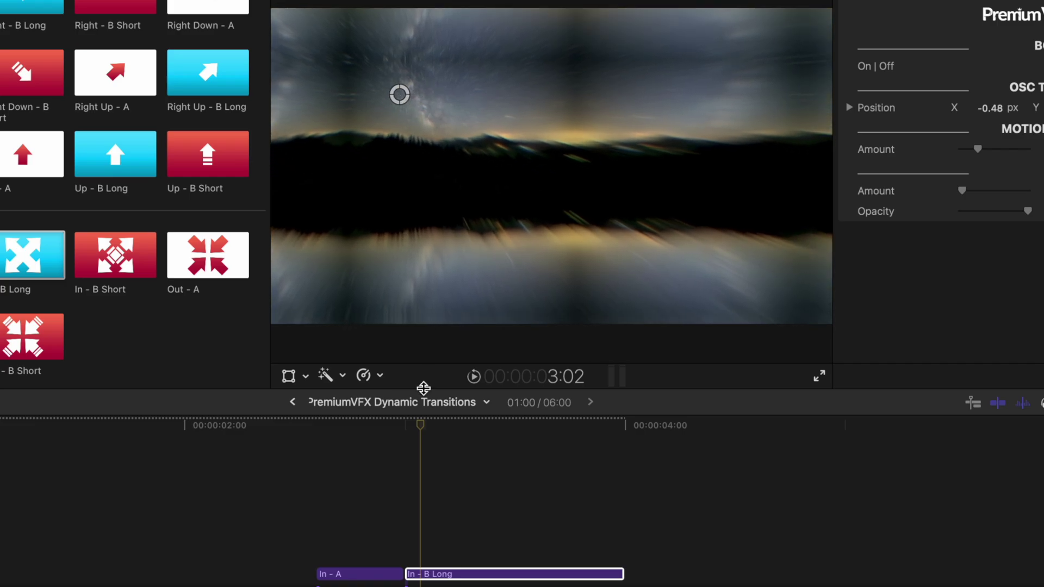
key("shift+slash")
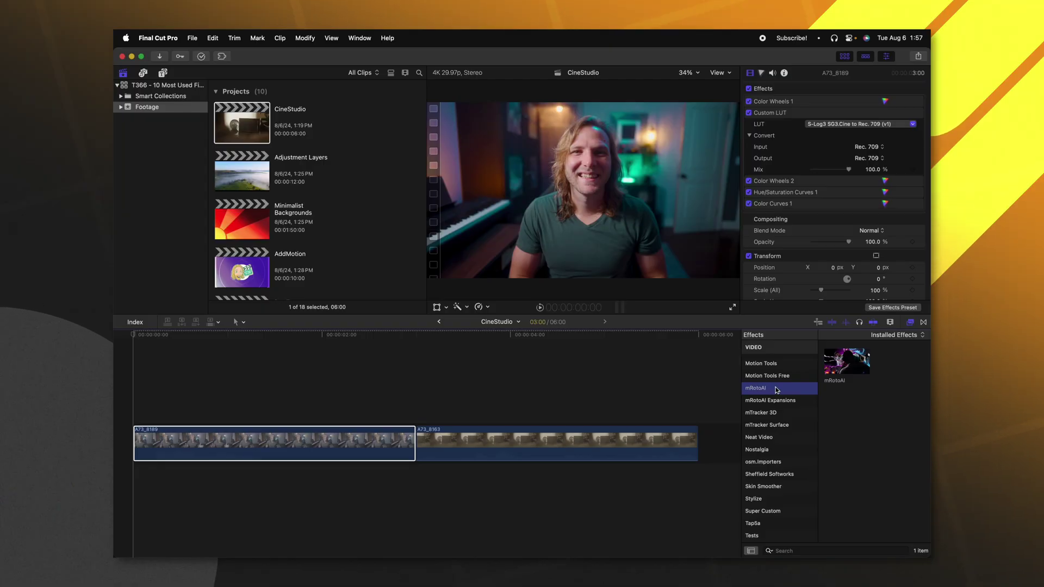
Apply mRotoAI to the first clip and paint a mask over the person's shirt, chest and neck
left_click_drag(825, 367, 210, 443)
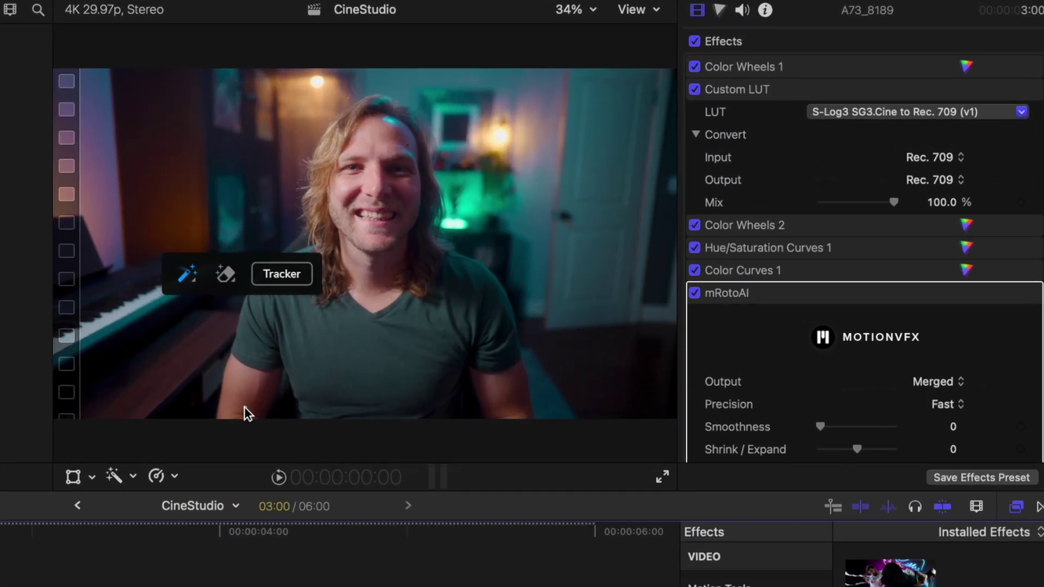
mouse_move(245, 407)
left_mouse_down()
mouse_move(268, 320)
mouse_move(326, 387)
left_mouse_up()
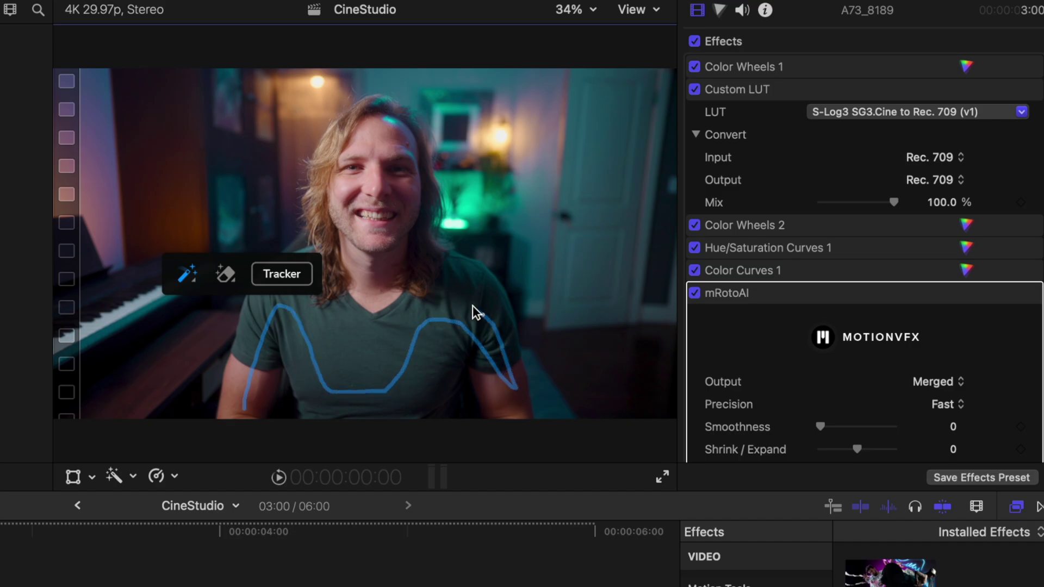
left_click_drag(391, 268, 371, 325)
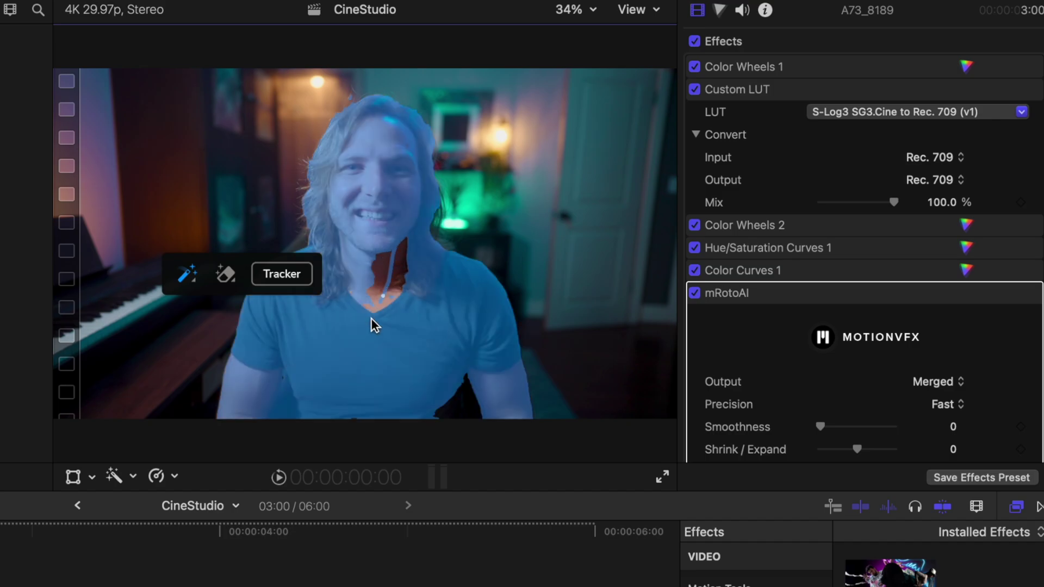
left_click_drag(404, 258, 405, 260)
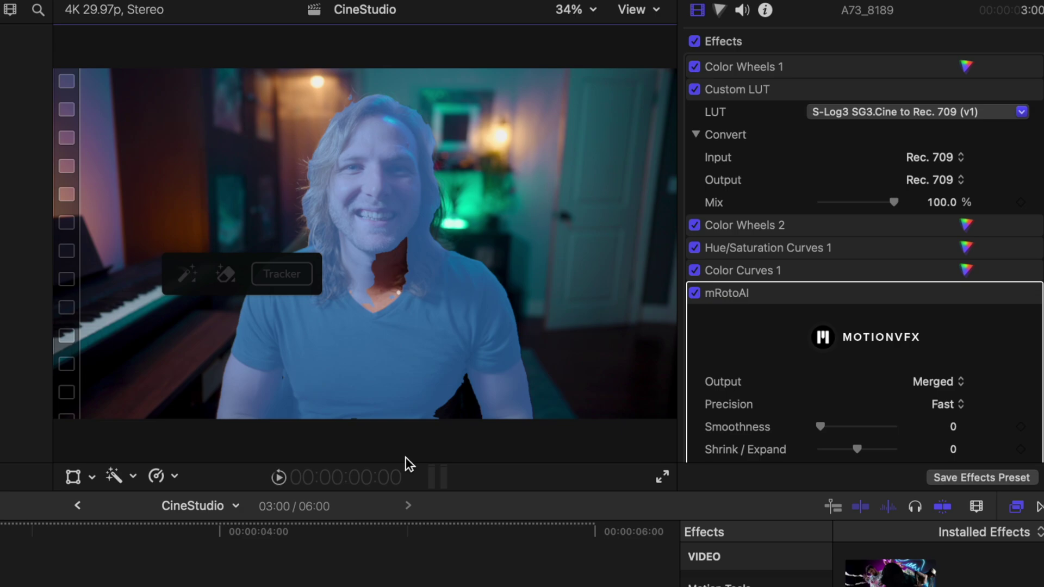
Track the mask forward, set Output to Masked Video, and play the result
left_click(286, 275)
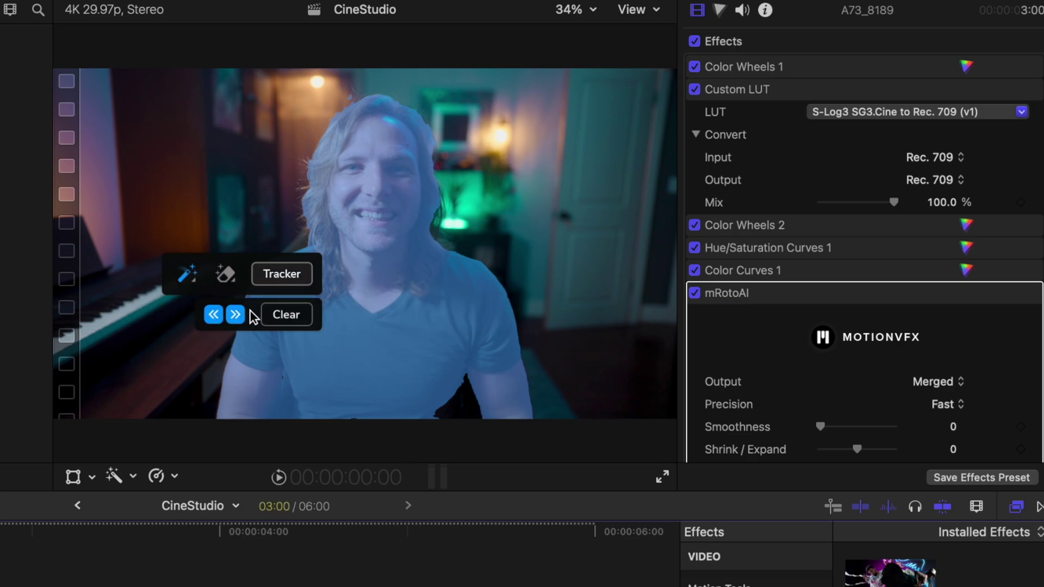
left_click(242, 313)
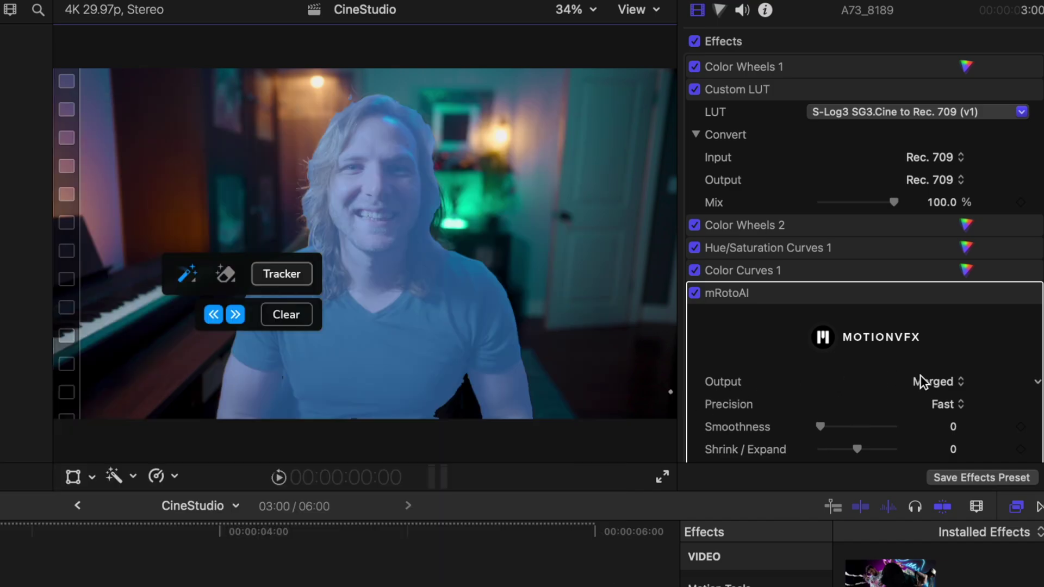
left_click(922, 382)
left_click(943, 426)
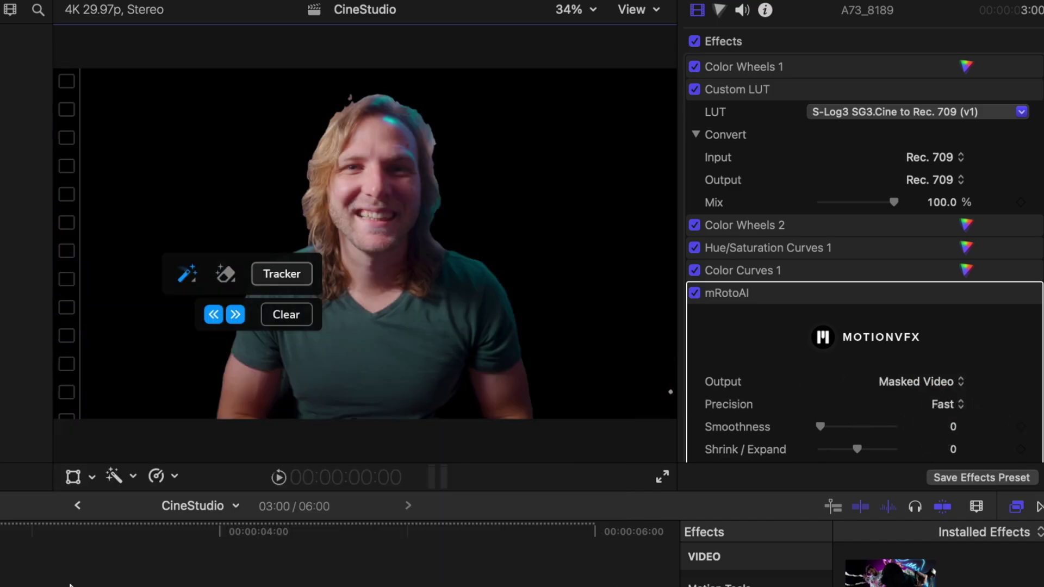
key("space")
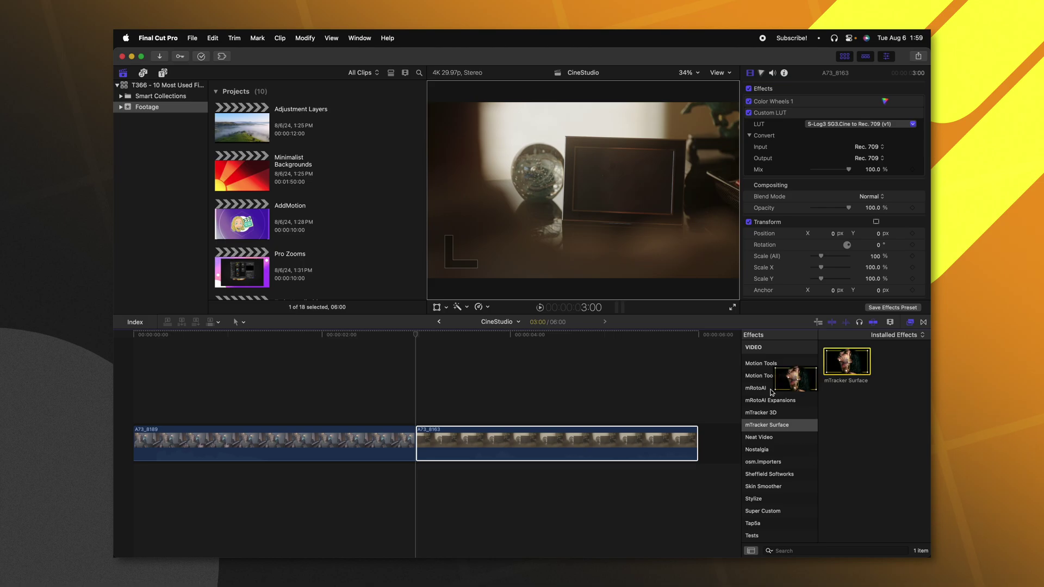
Apply mTracker Surface to A73_8163, mask the picture frame, and track it forward
left_click_drag(772, 392, 555, 443)
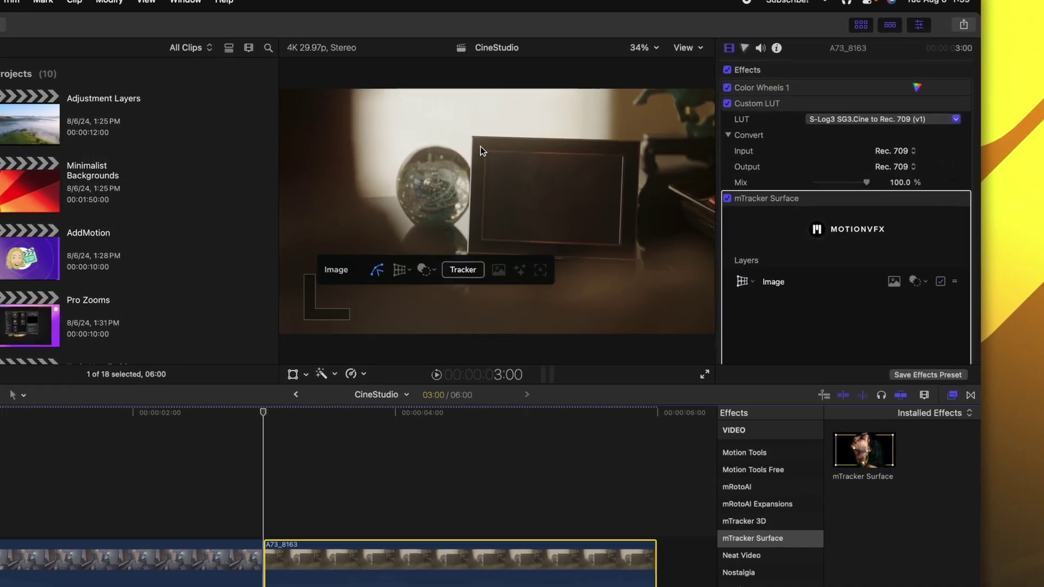
left_click(564, 143)
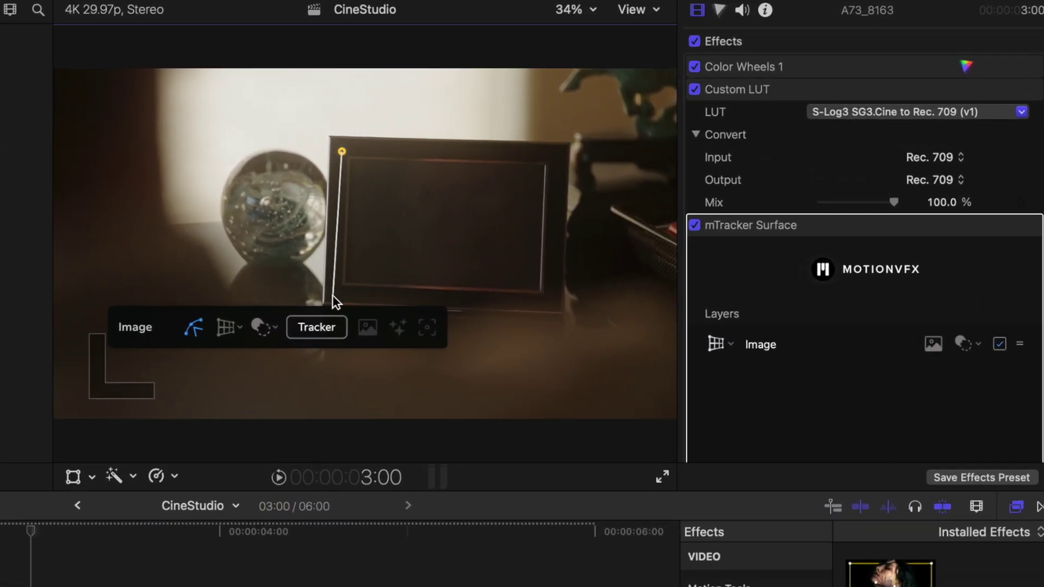
left_click(332, 296)
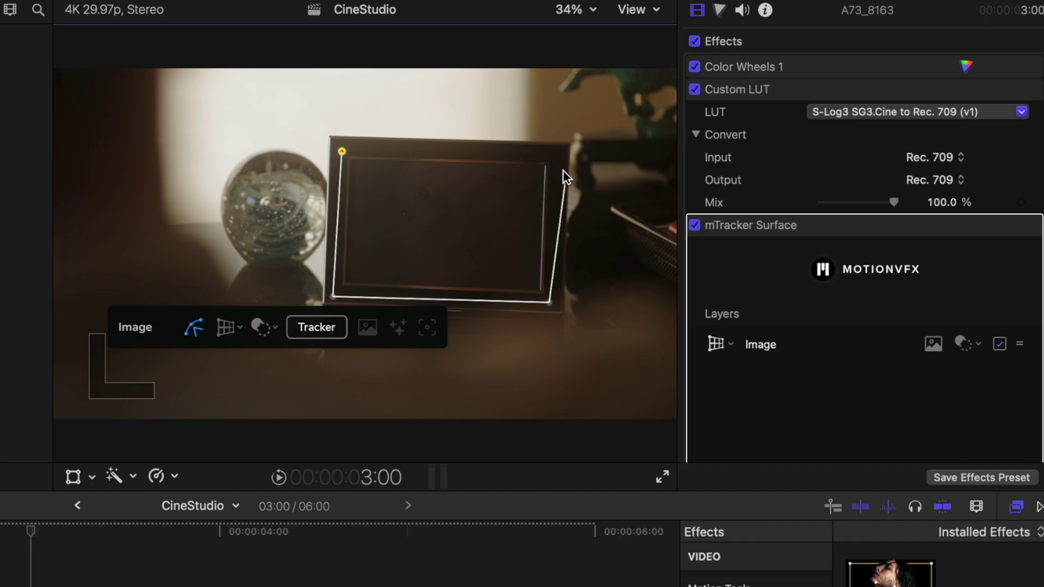
left_click(341, 151)
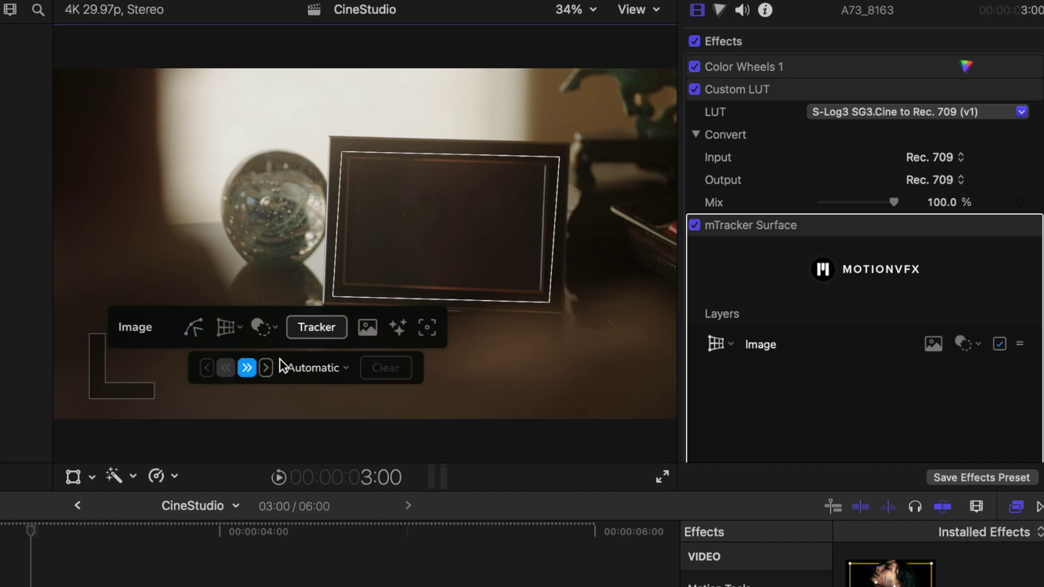
left_click(243, 368)
Add an image layer corner-pinned inside the frame, fill it with A73_8189, and play
left_click(367, 328)
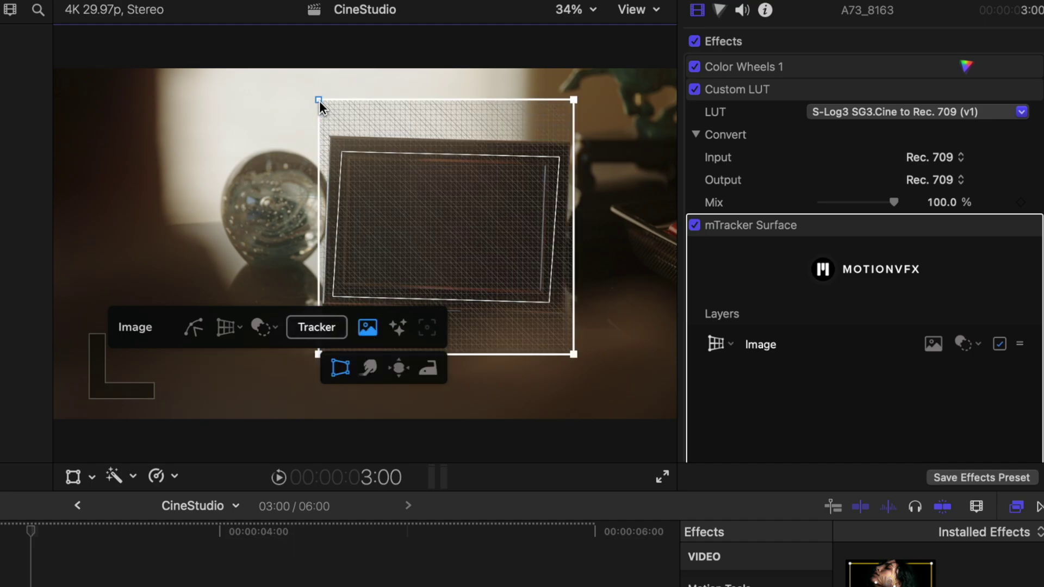
left_click_drag(319, 101, 354, 162)
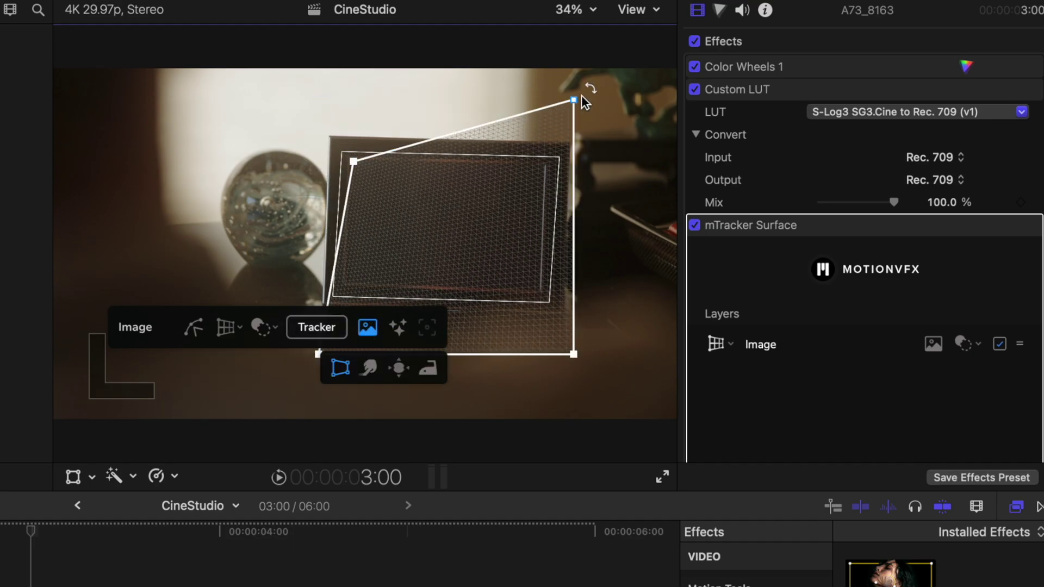
left_click_drag(574, 100, 546, 146)
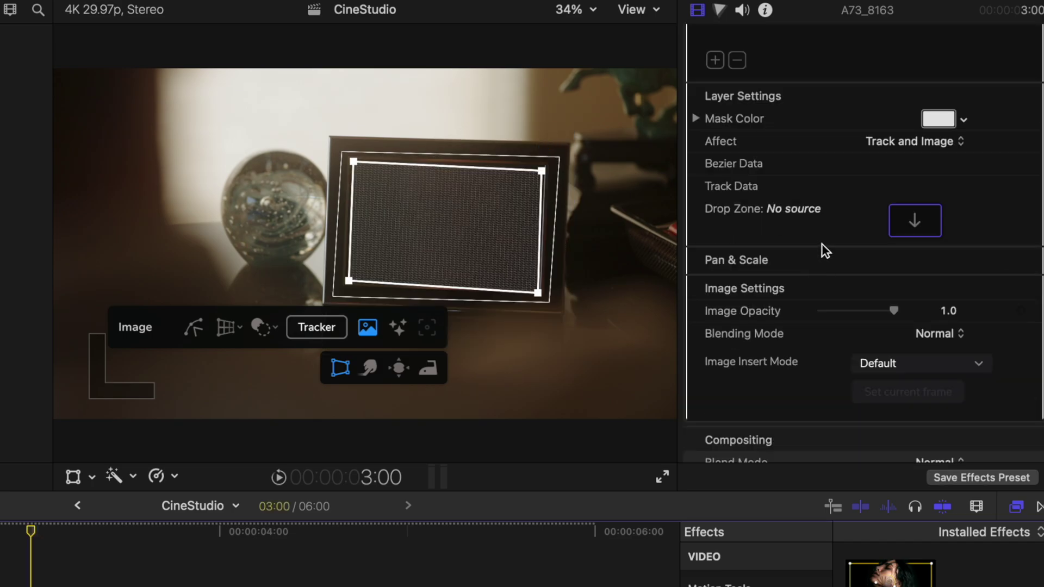
left_click(936, 228)
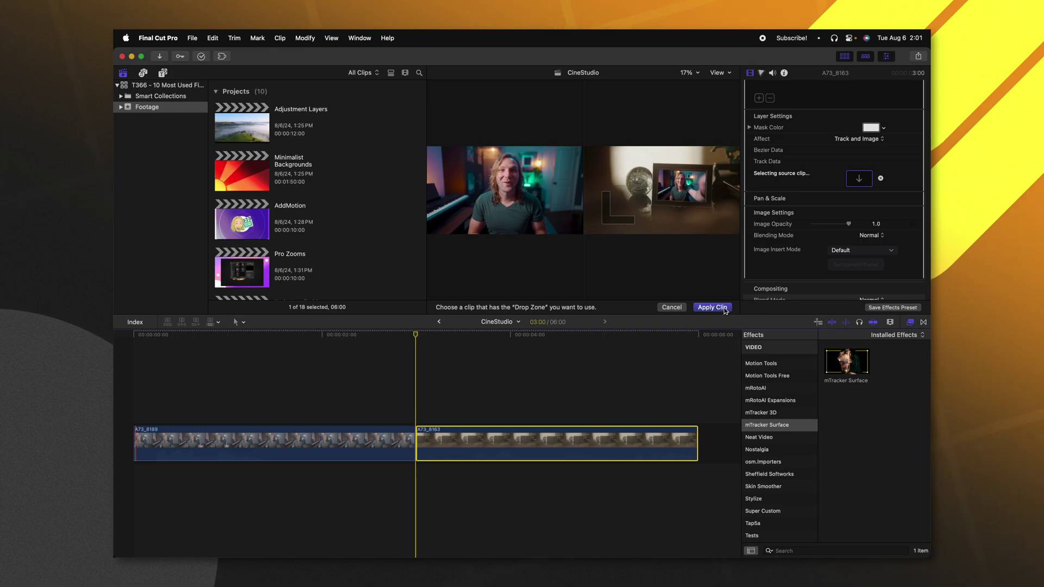
left_click(713, 308)
key("space")
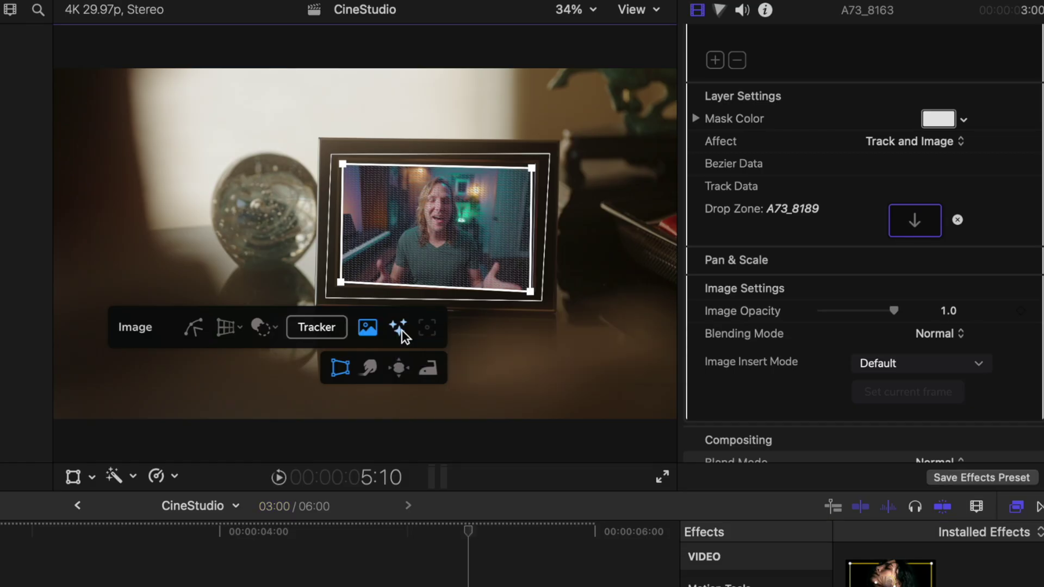
Turn on motion blur and lens blur for the inset and expand its Focus Mask settings
left_click(315, 366)
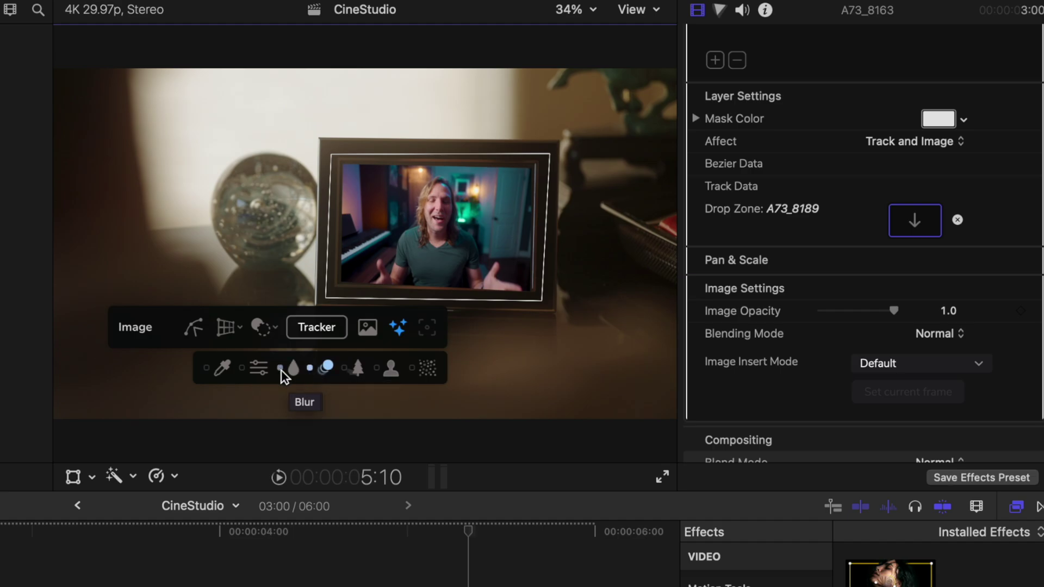
left_click(296, 369)
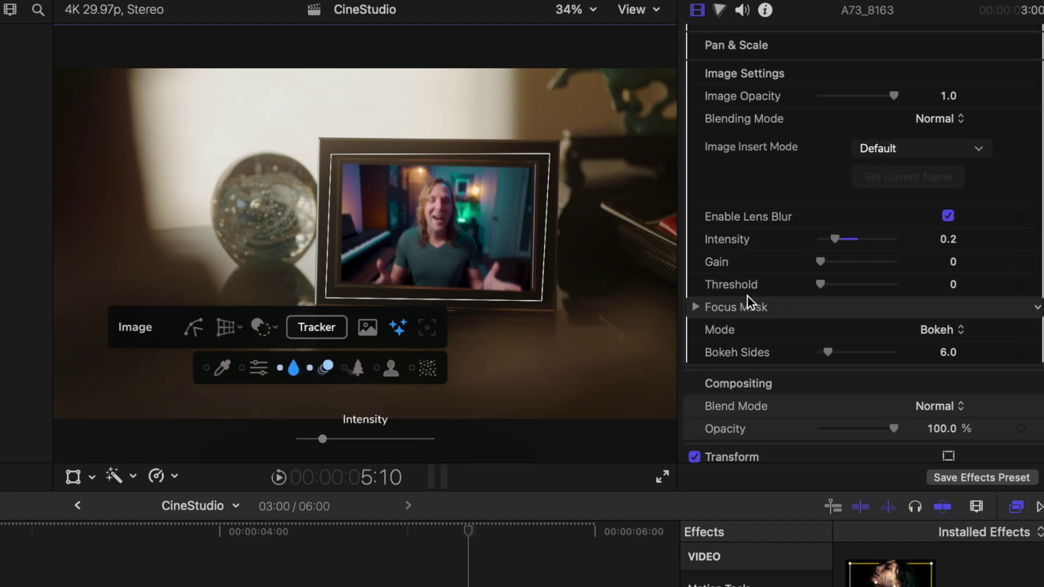
left_click(723, 309)
scroll(792, 322, "down", 2)
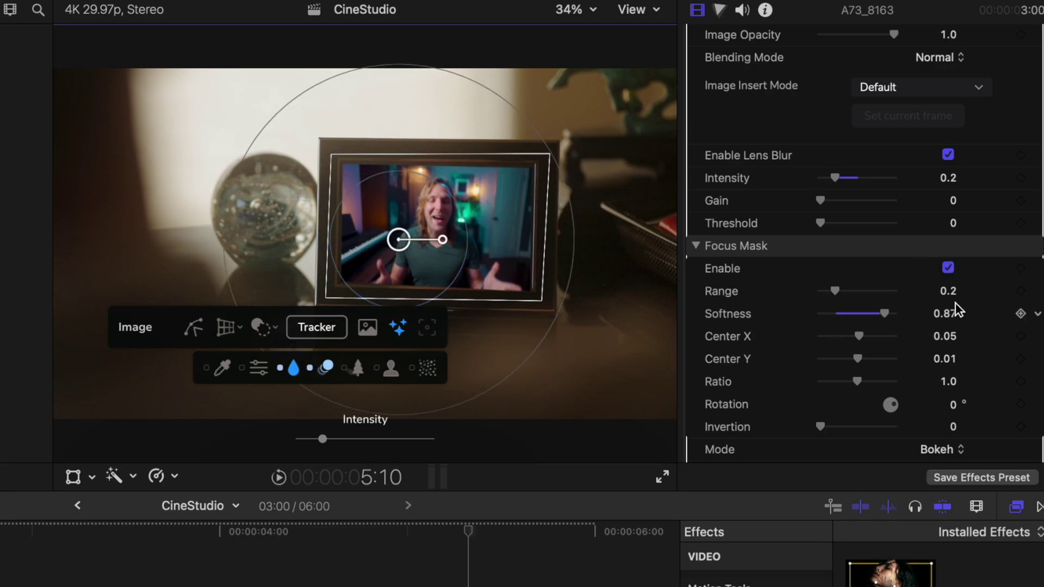
Set the inset image's blending mode to Screen
scroll(886, 321, "down", 1)
scroll(828, 140, "up", 3)
left_click(923, 124)
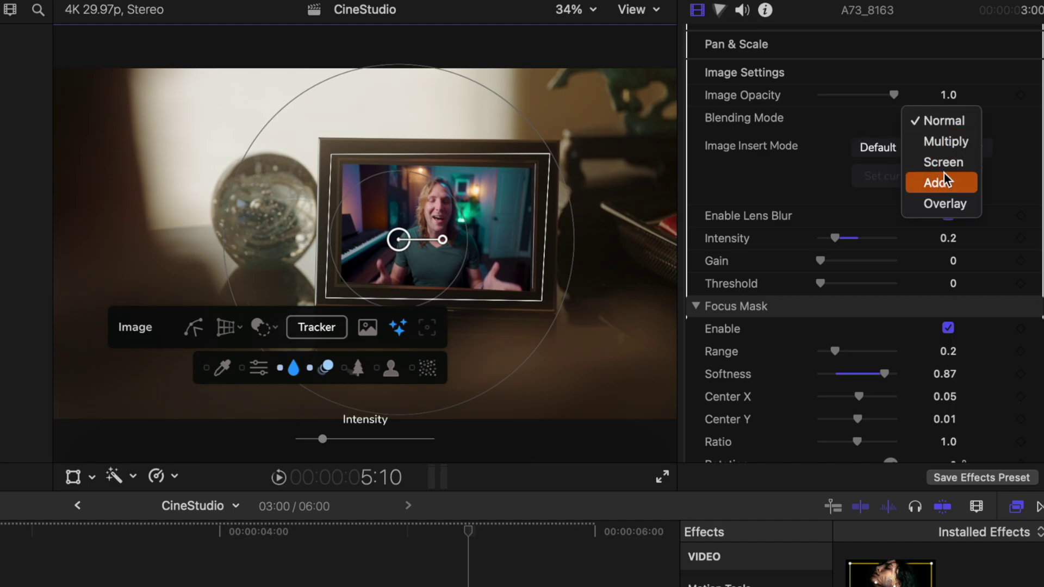
left_click(943, 163)
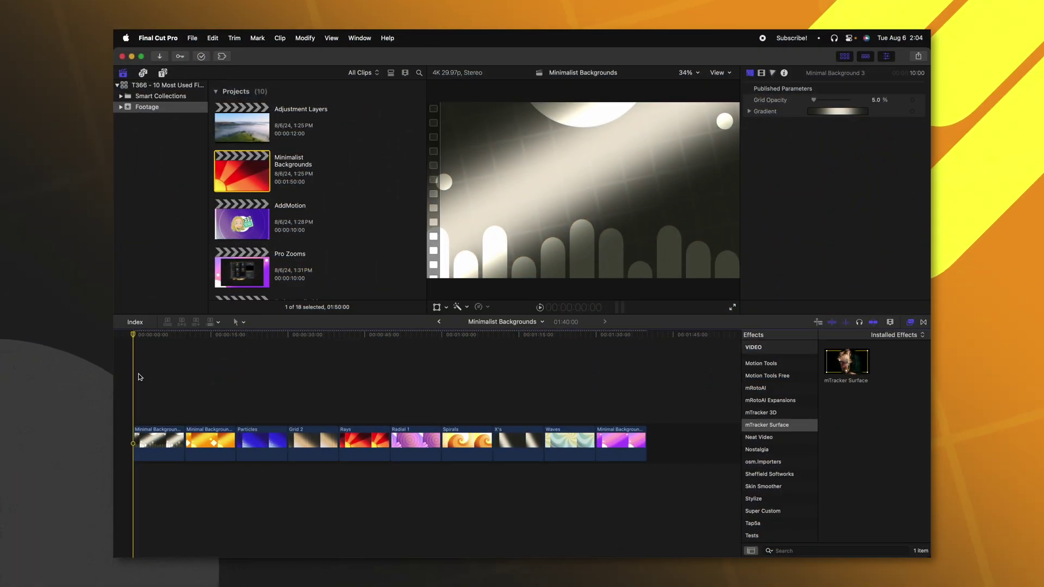
Play the project, jump to the Particles clip, and list the Minimalist Backgrounds generators
key("space")
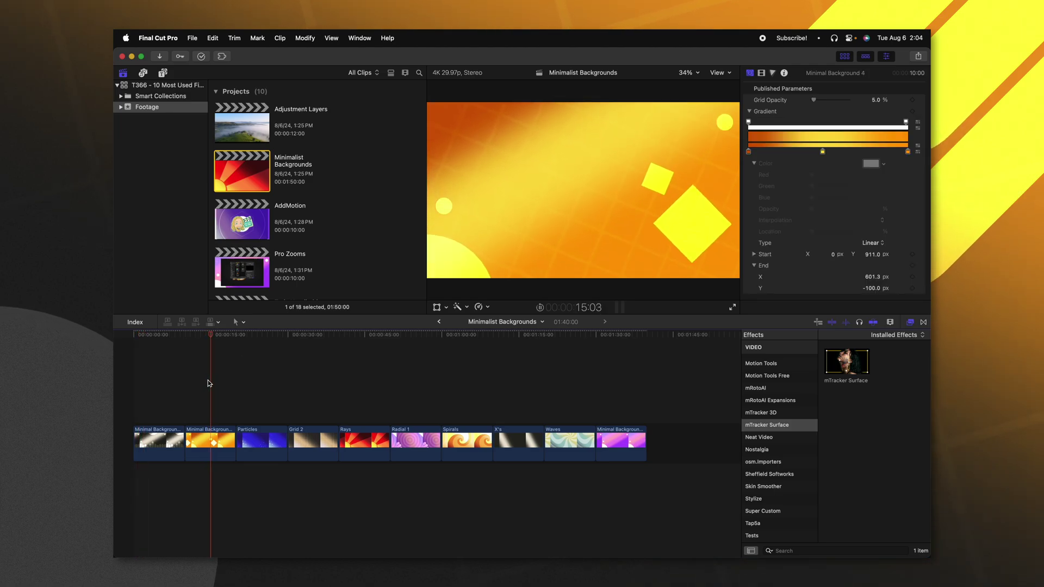
left_click(260, 406)
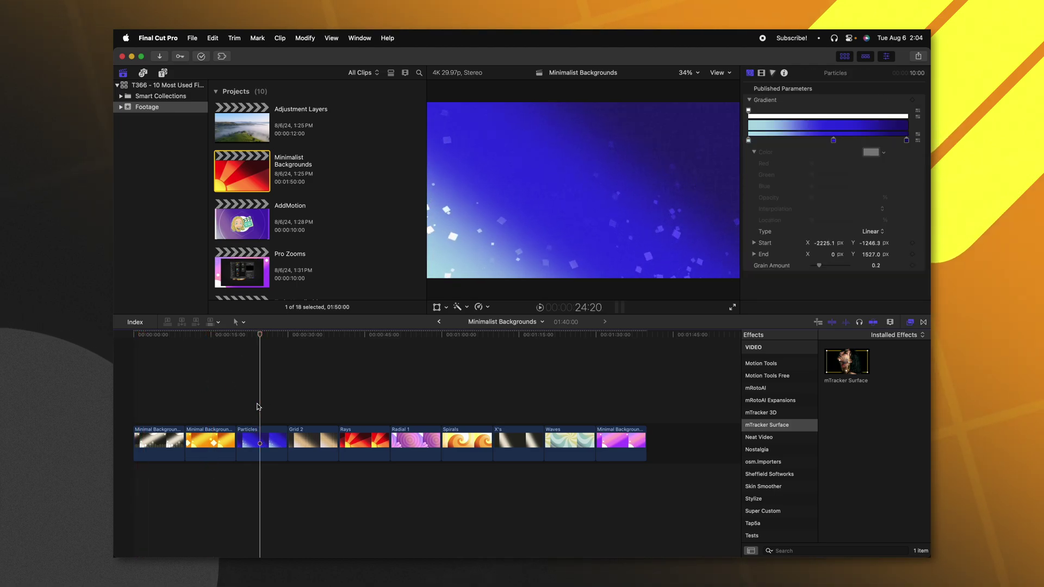
left_click(162, 75)
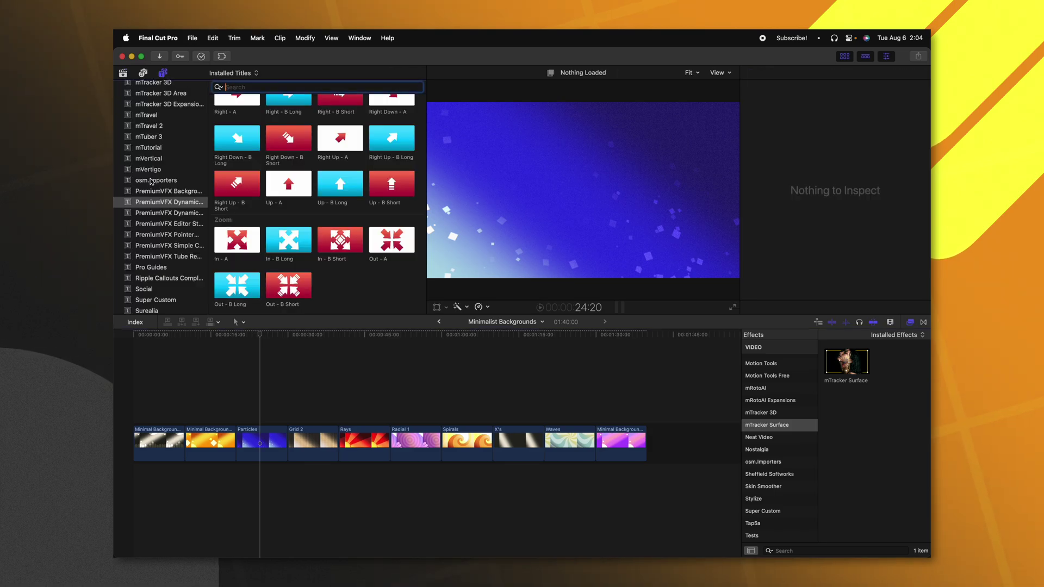
scroll(152, 181, "down", 5)
left_click(166, 263)
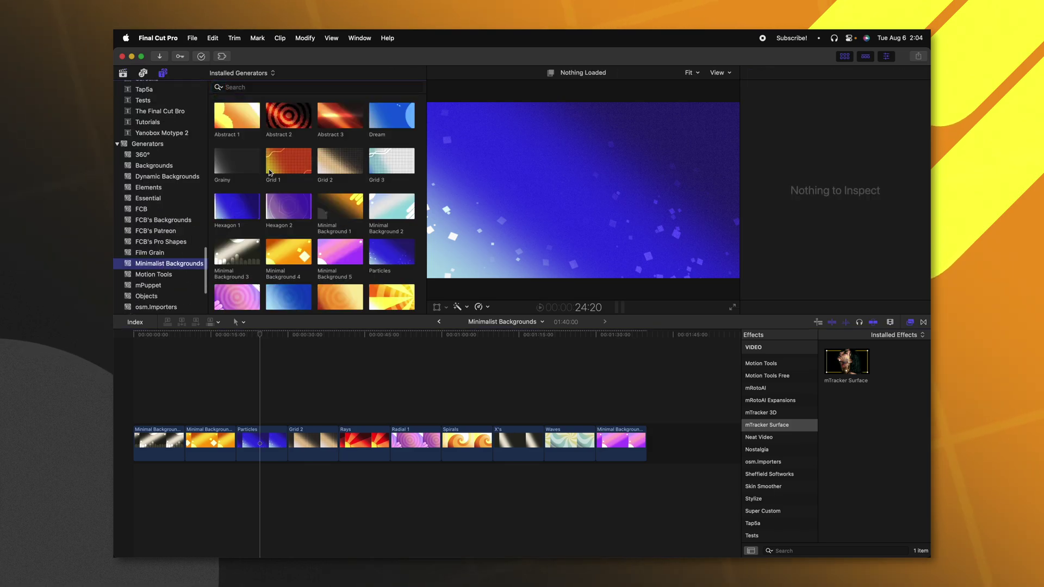
Append Hexagon 2 to the timeline's end and open its gradient colour picker
left_click_drag(281, 222, 674, 435)
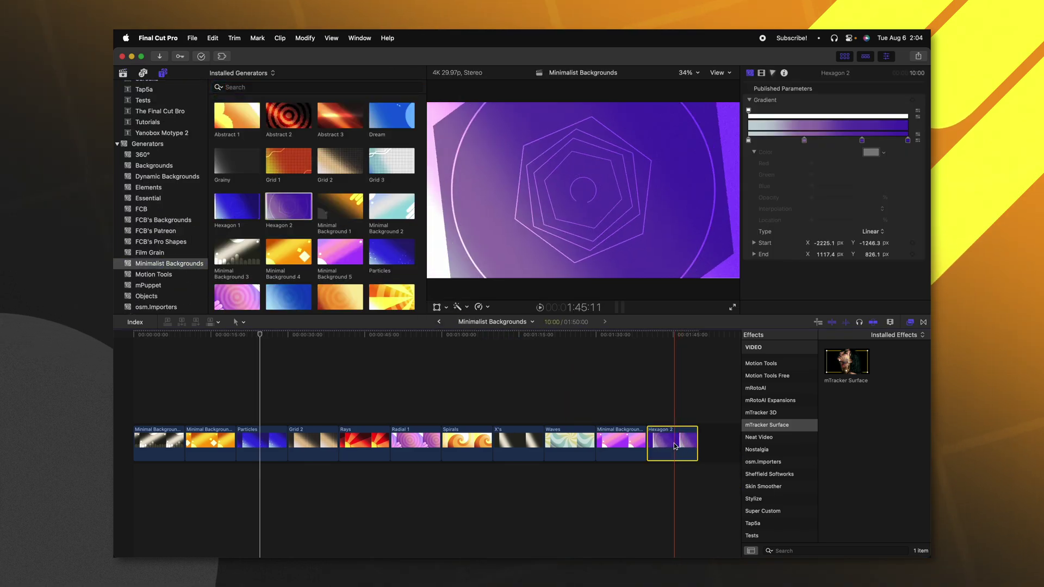
key("space")
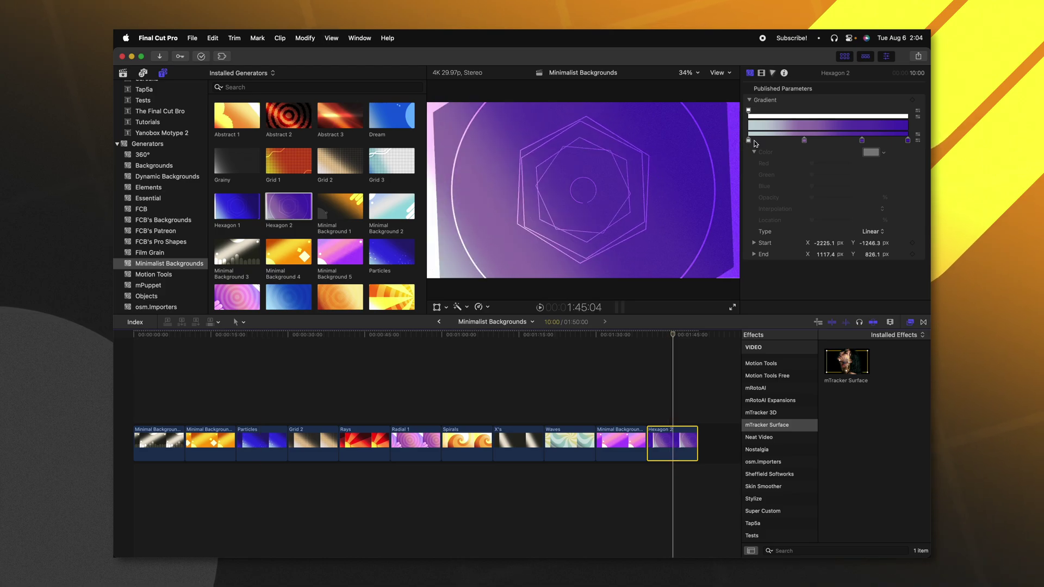
double_click(749, 140)
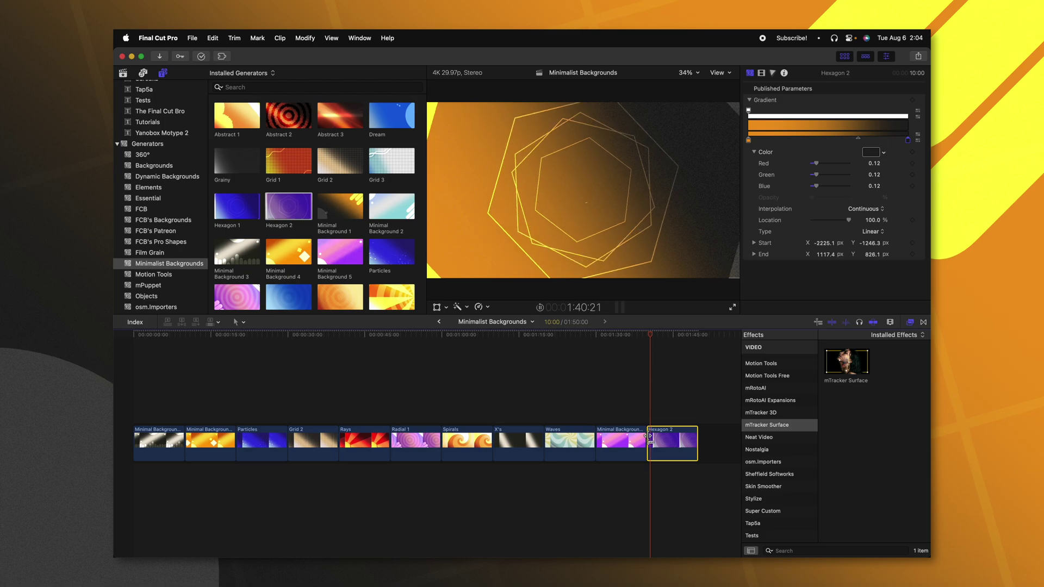
scroll(650, 438, "right", 3)
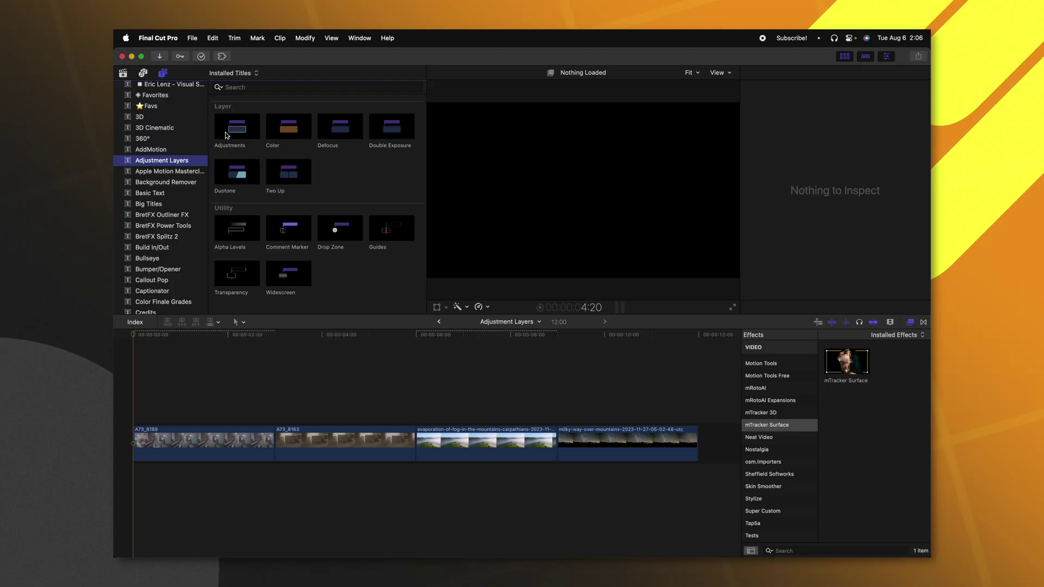
Add an Adjustments layer spanning to the timeline end and tint it green via Color Wheels
left_click_drag(226, 136, 140, 375)
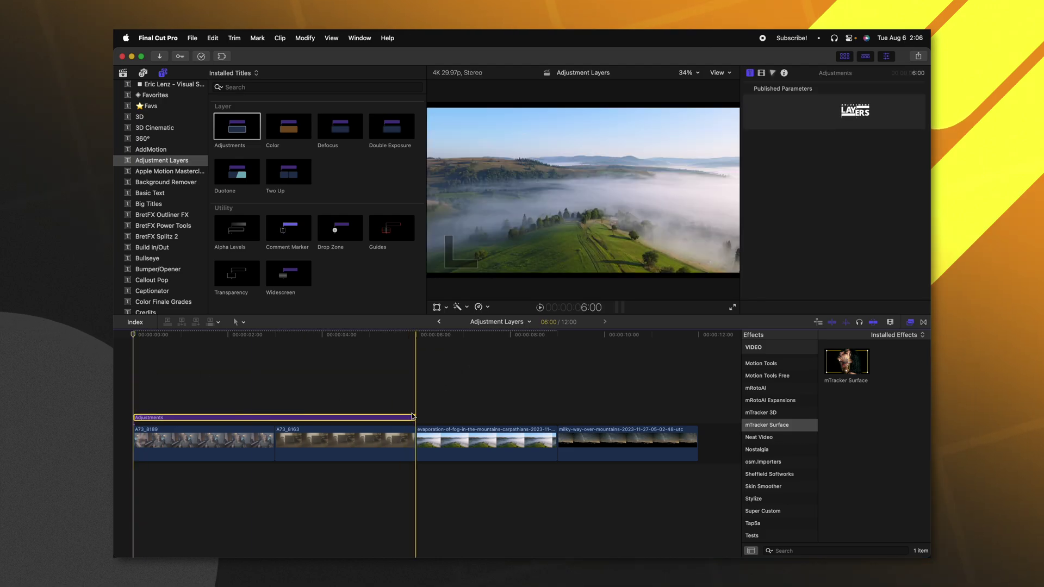
left_click_drag(411, 417, 695, 418)
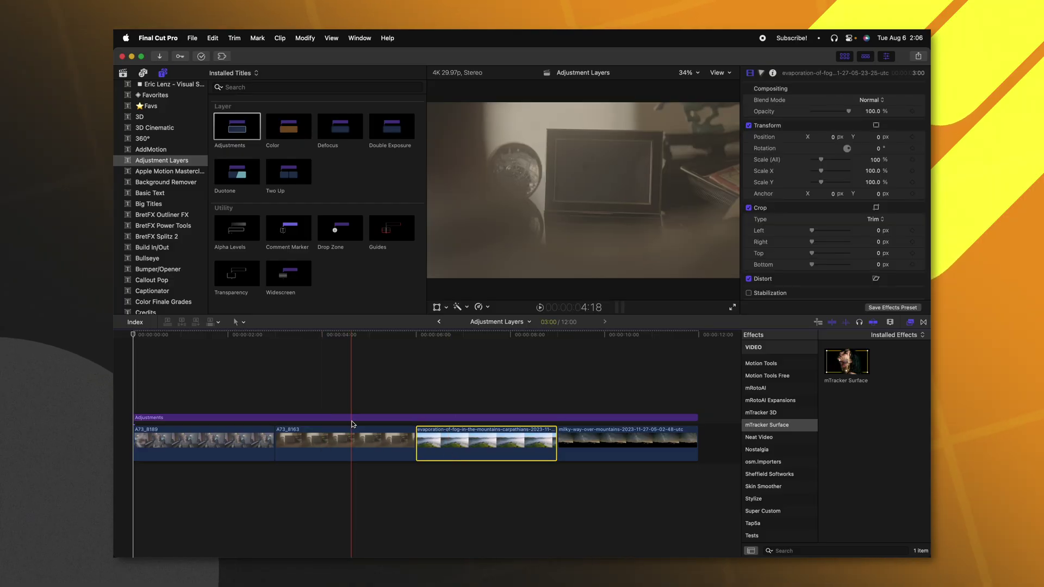
left_click(352, 418)
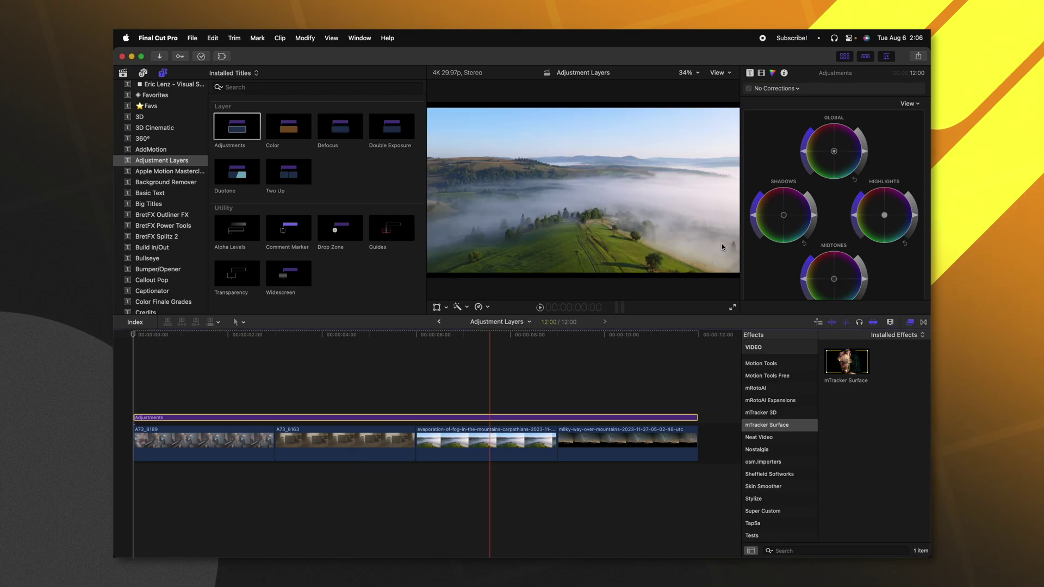
left_click_drag(834, 153, 841, 178)
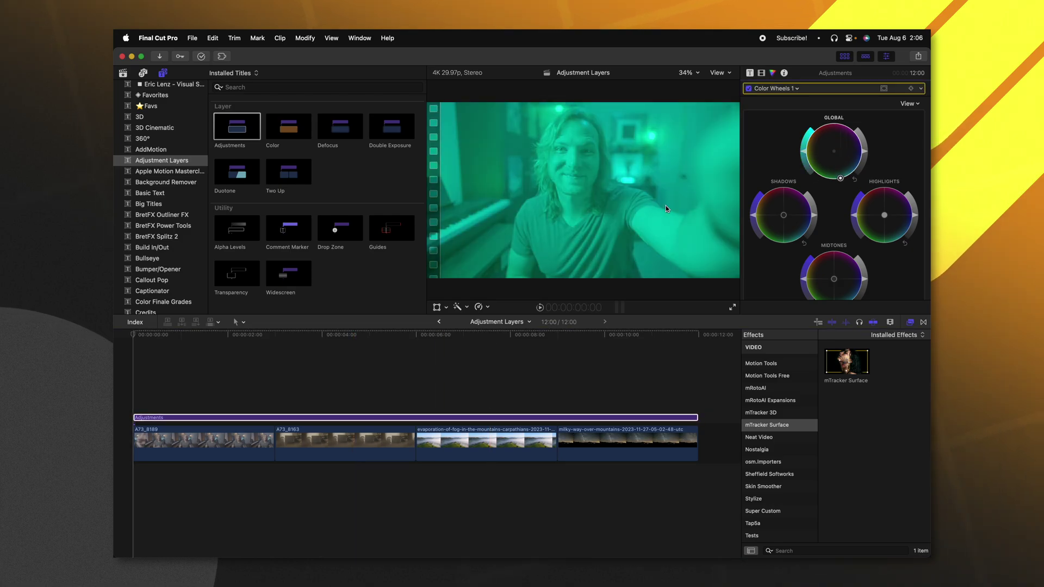
left_click_drag(180, 334, 496, 349)
left_click_drag(570, 345, 532, 345)
Delete the green adjustment layer from the timeline
key("Delete")
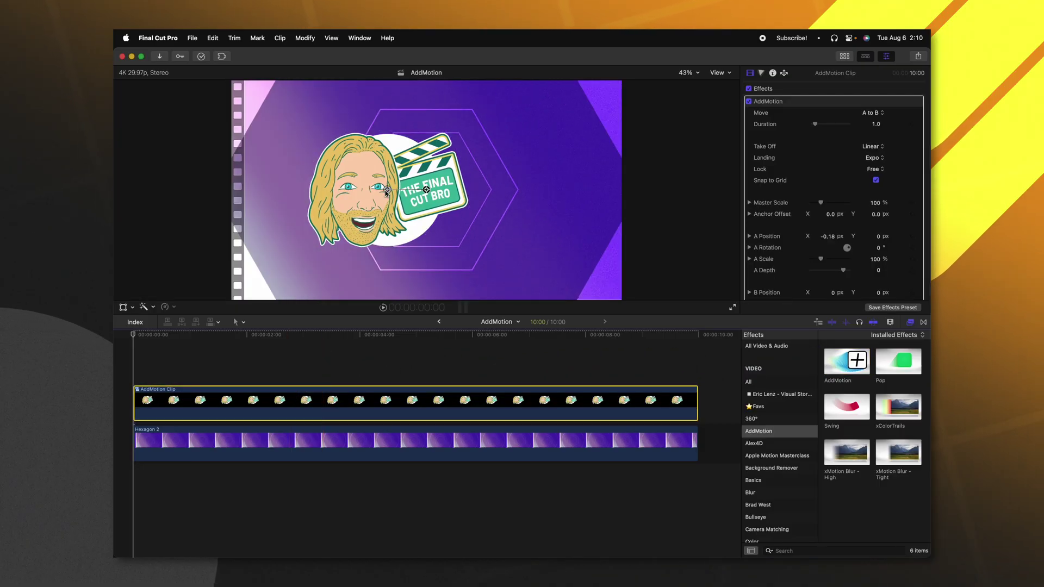
Drag the logo's A Position to -0.66, -0.38 at lower left and preview the fly-in
left_click_drag(386, 191, 604, 249)
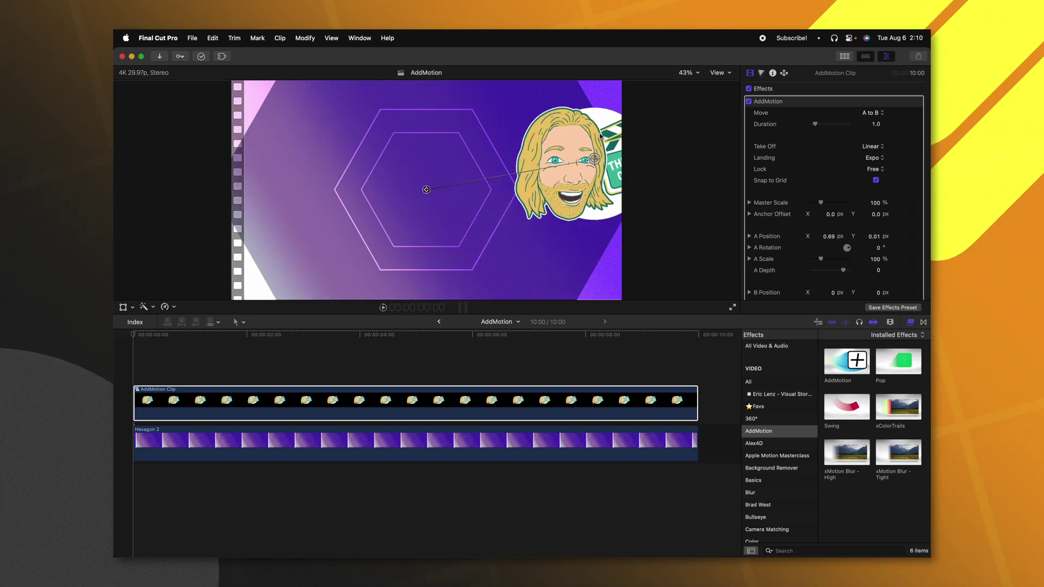
left_click_drag(414, 128, 282, 273)
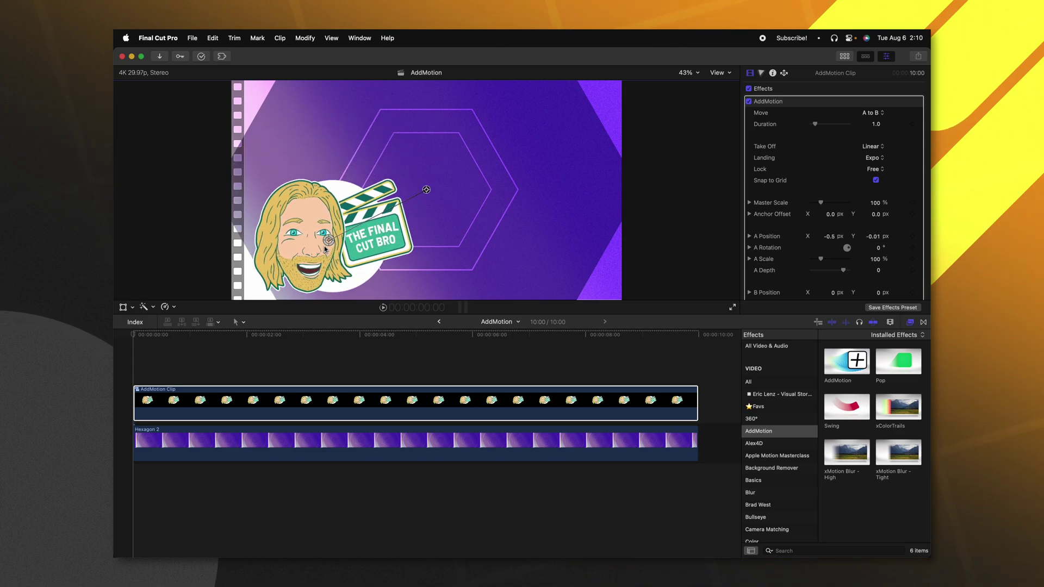
key("space")
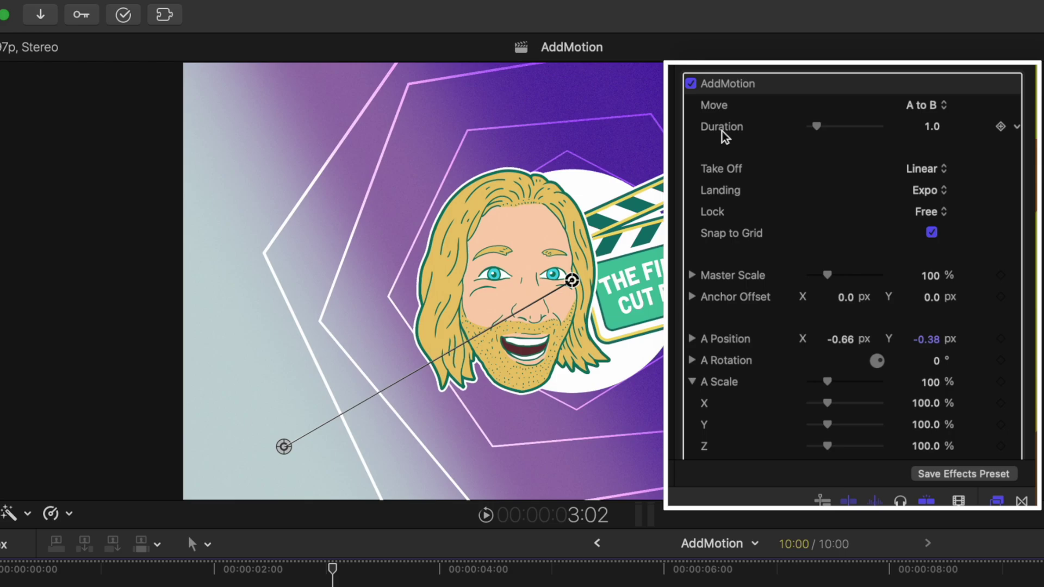
Preview the logo animation at Duration 10.0, then restore Duration to 1.0
left_click_drag(816, 125, 907, 125)
key("space")
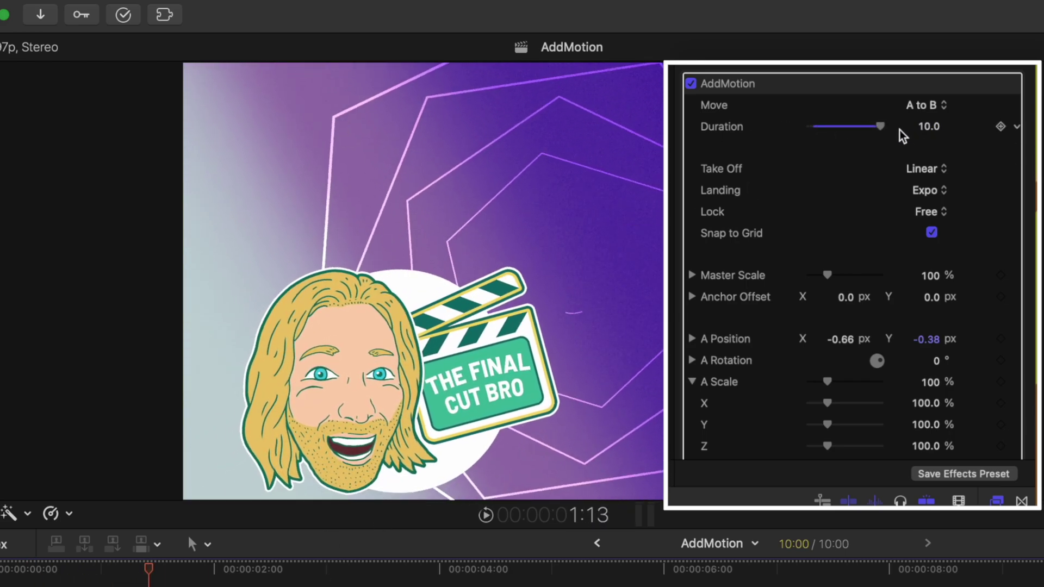
left_click_drag(880, 126, 816, 126)
key("space")
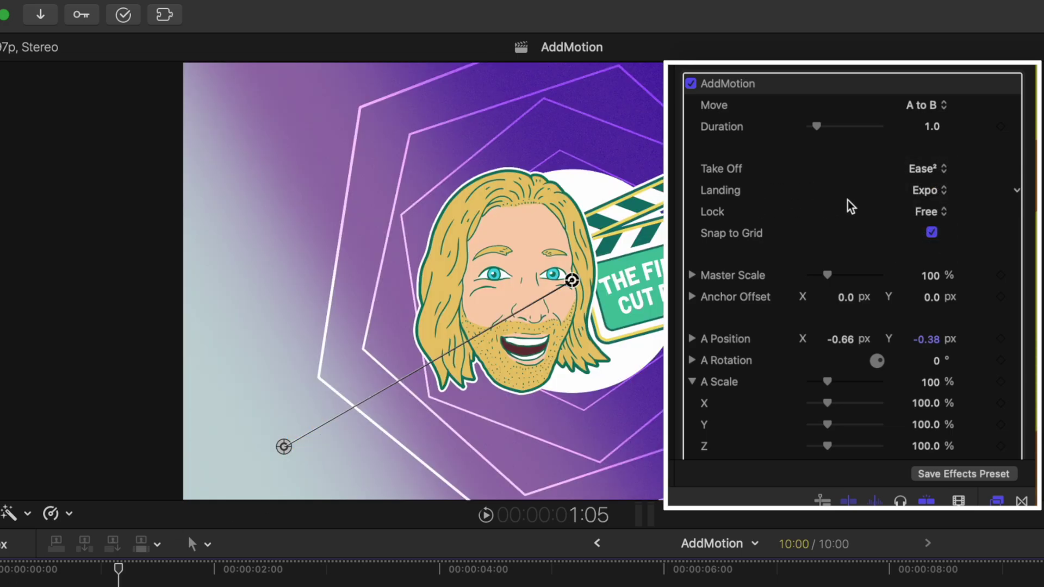
Set the Landing easing to Double Back and preview it from the start
left_click(934, 191)
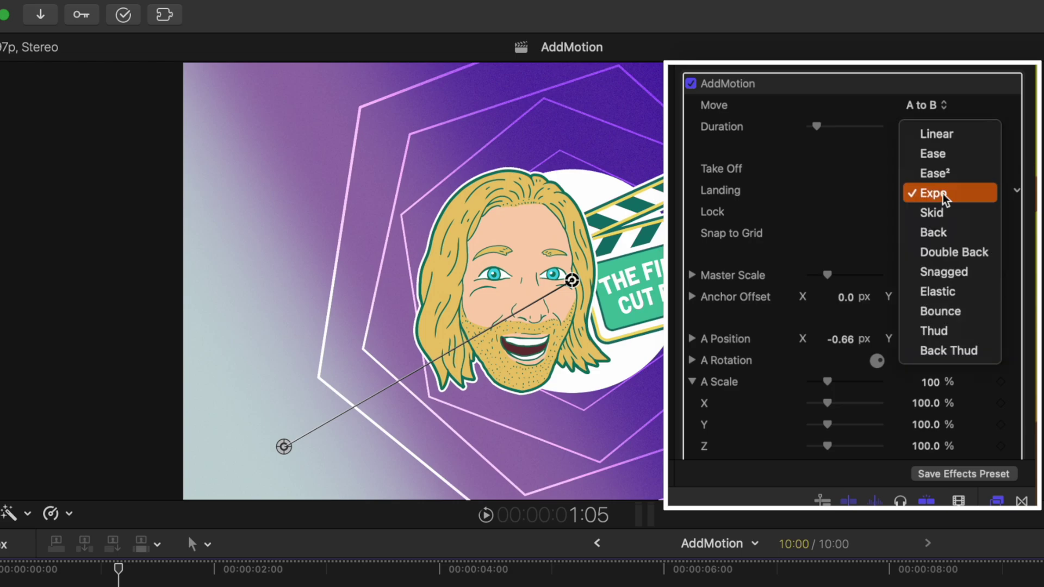
left_click(955, 252)
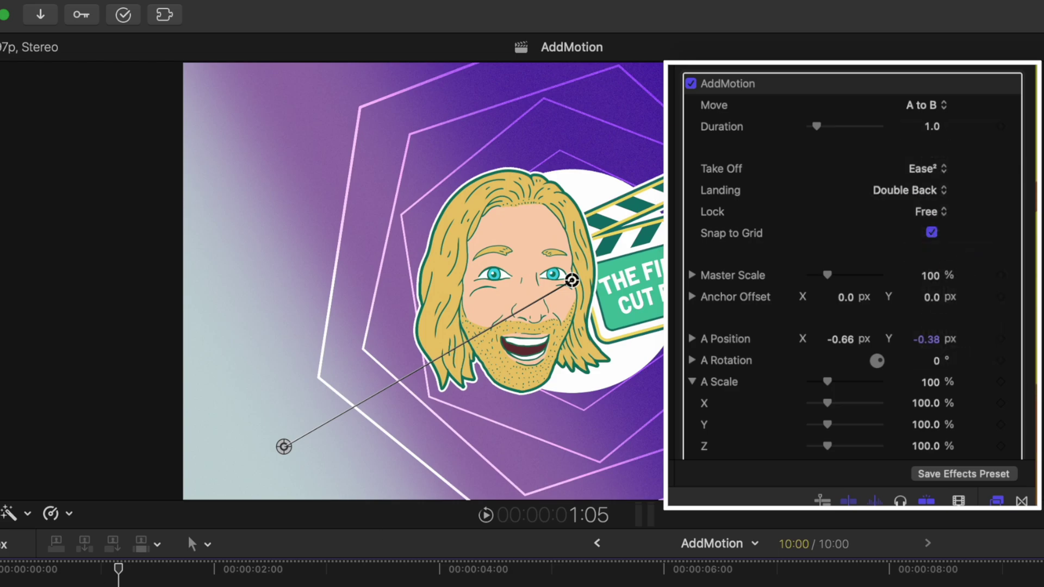
key("Home")
key("space")
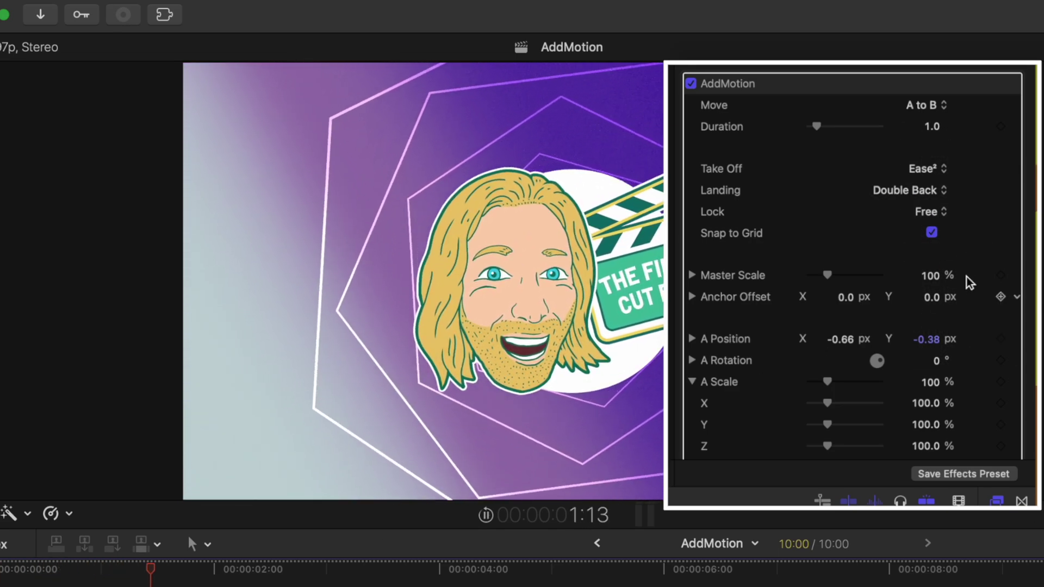
key("space")
Set A Rotation to 635° and A Scale X to 400%, then replay the animation
scroll(737, 298, "down", 3)
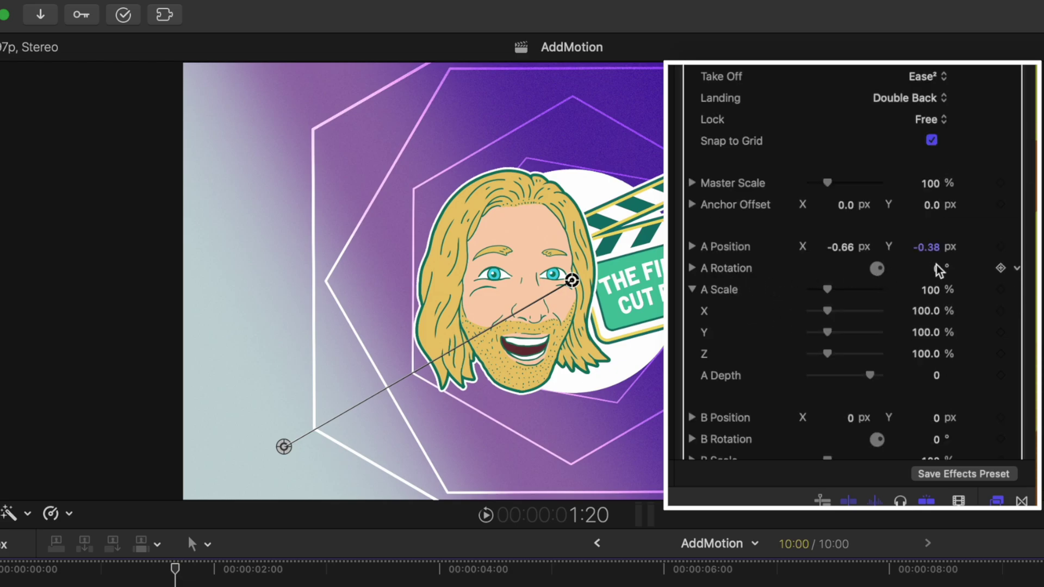
left_click_drag(935, 268, 936, 267)
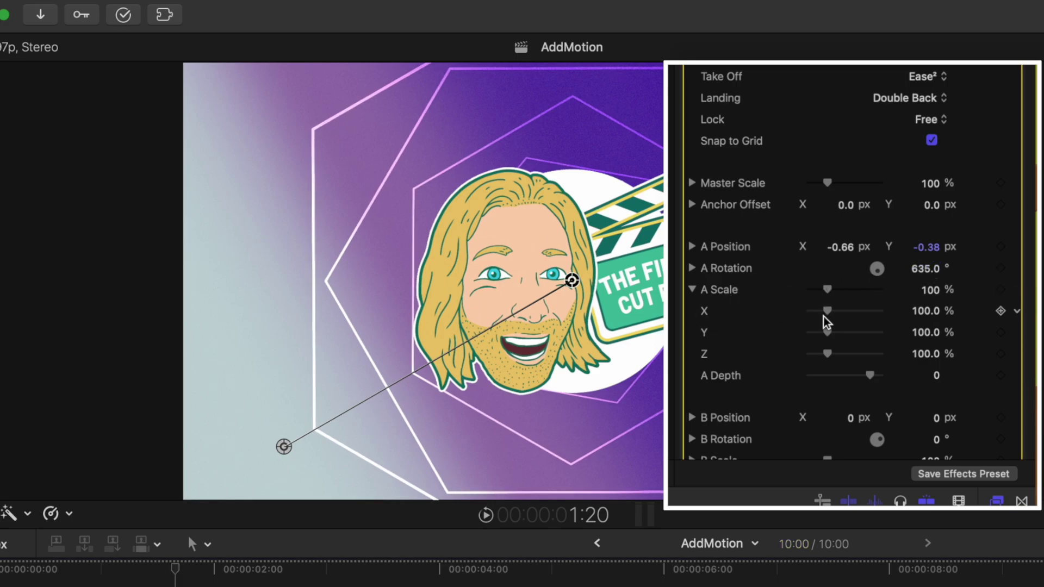
left_click_drag(844, 316, 904, 314)
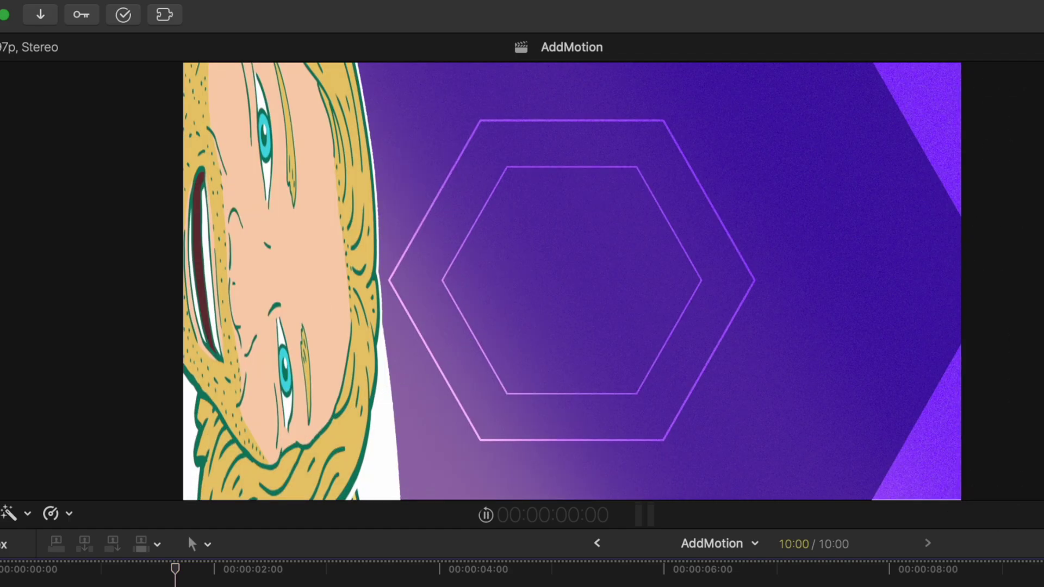
key("Home")
key("space")
key("Home")
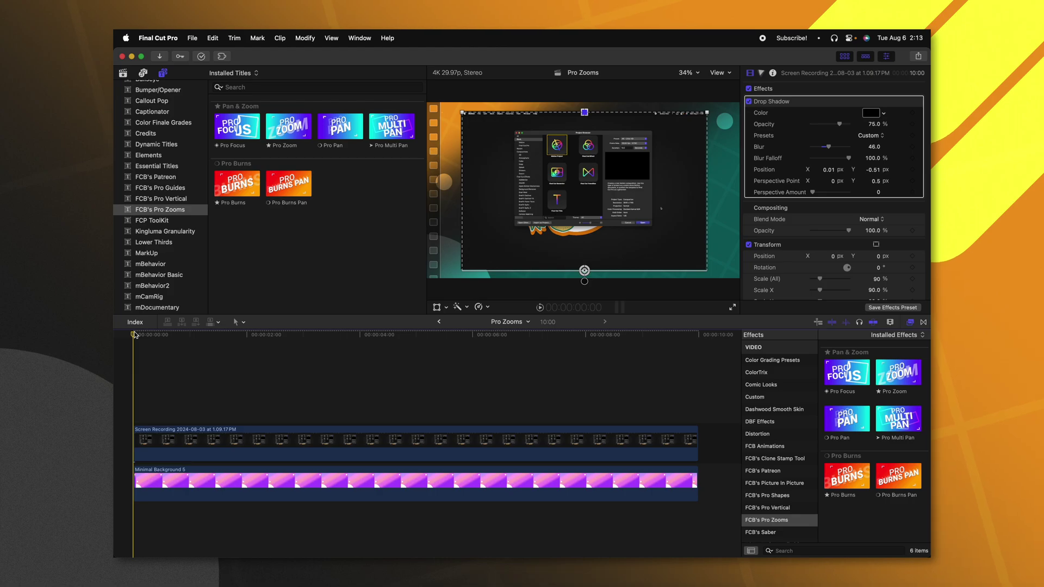
Place Pro Zoom above the screen recording, nudge its target box onto the Preset fields, and preview
left_click(269, 126)
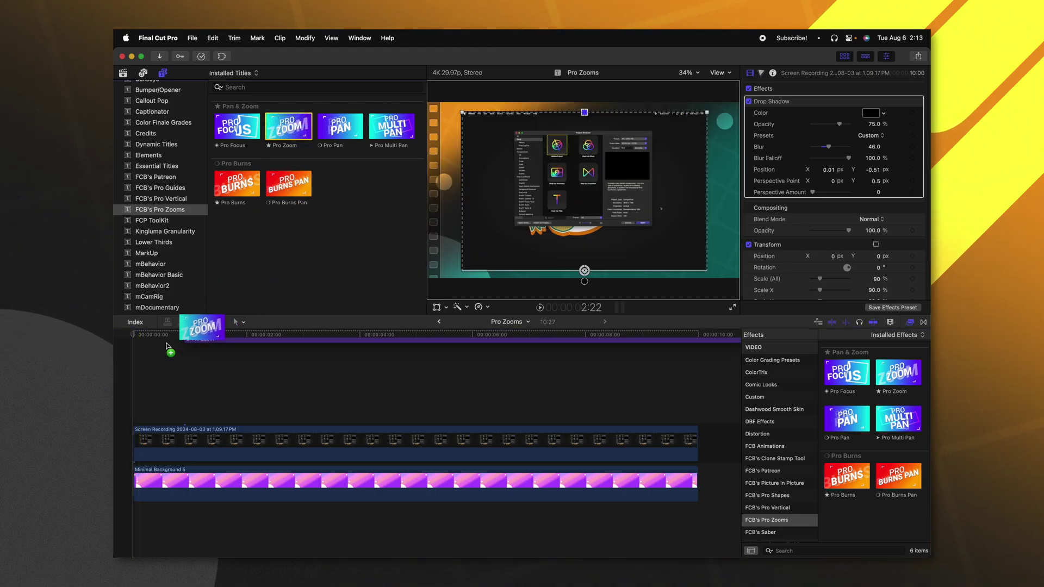
left_click_drag(166, 346, 136, 368)
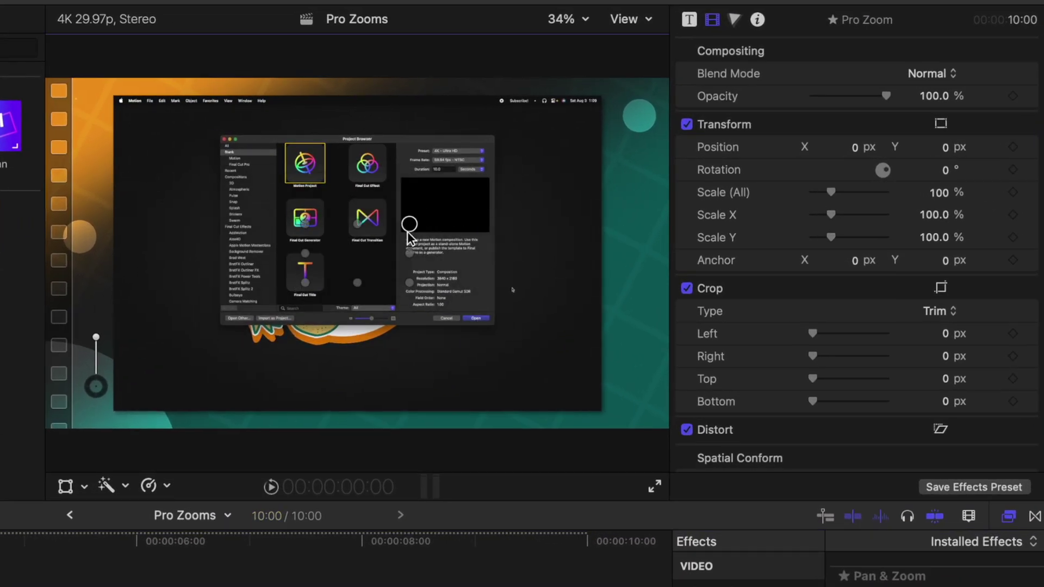
left_click_drag(478, 162, 477, 158)
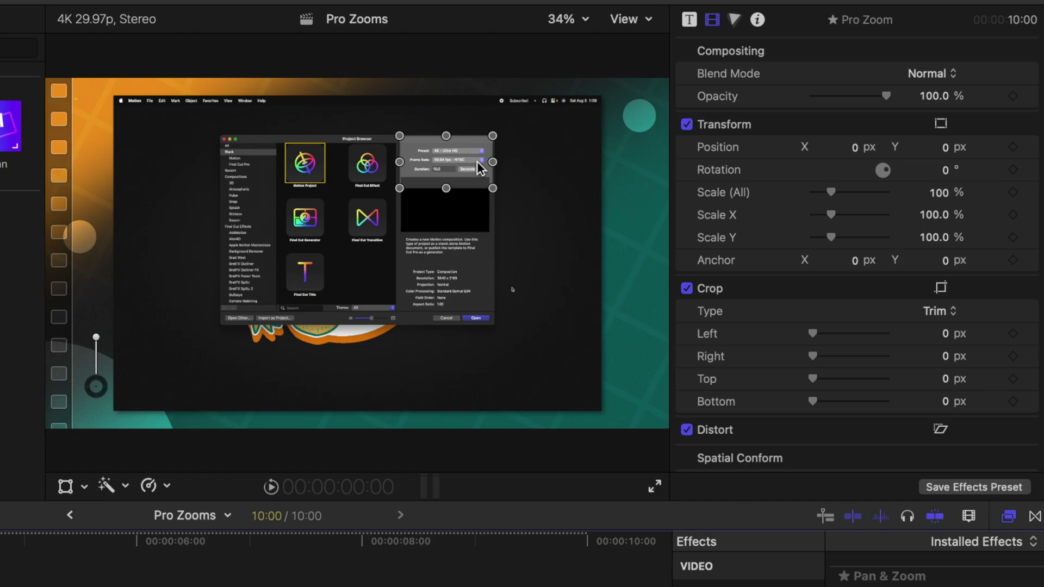
key("space")
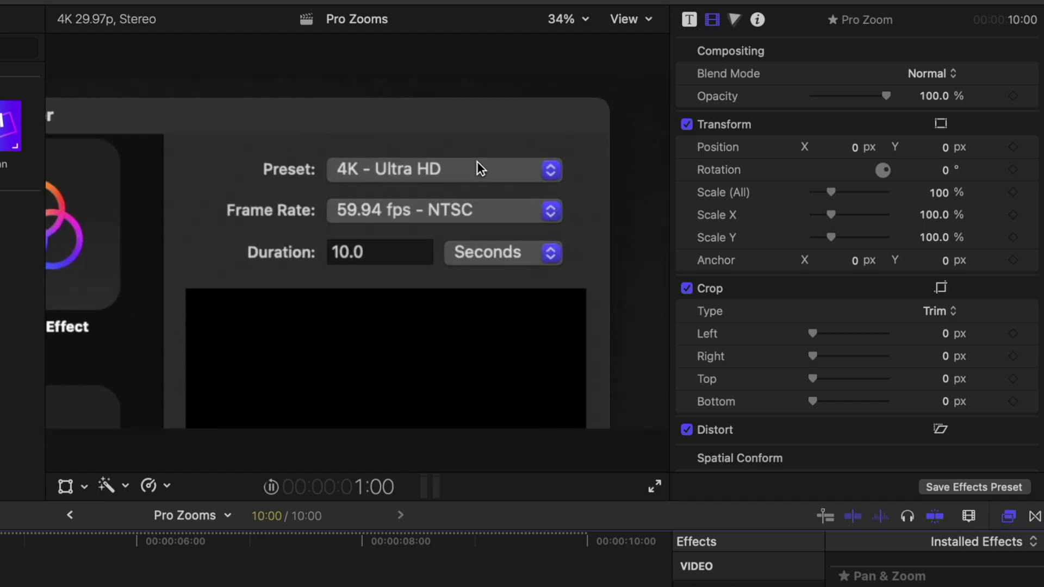
key("space")
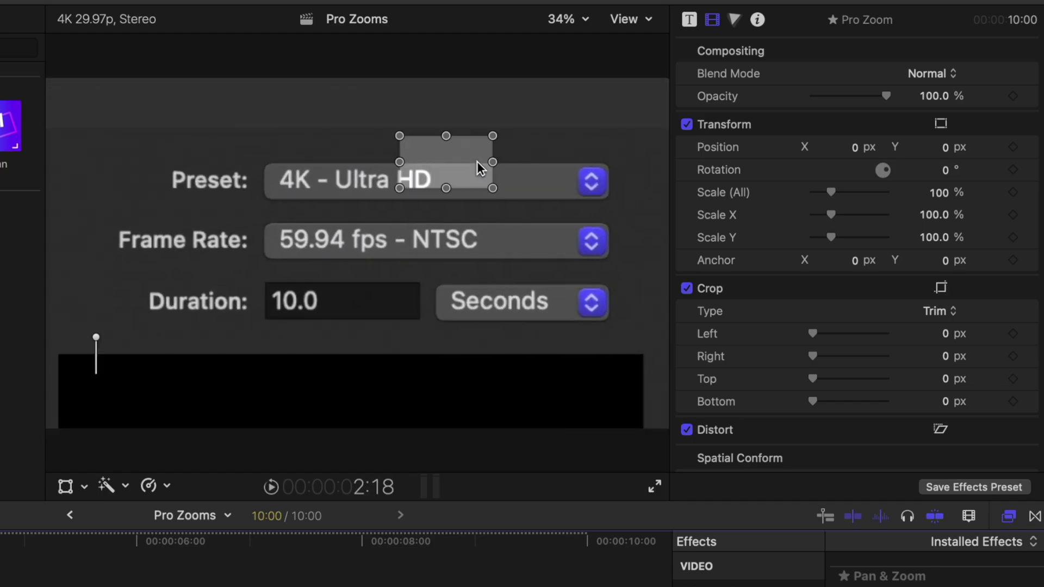
Set Position Transition to Custom Mix with Custom Type Flow • 2 Sec and replay the zoom
left_click(688, 22)
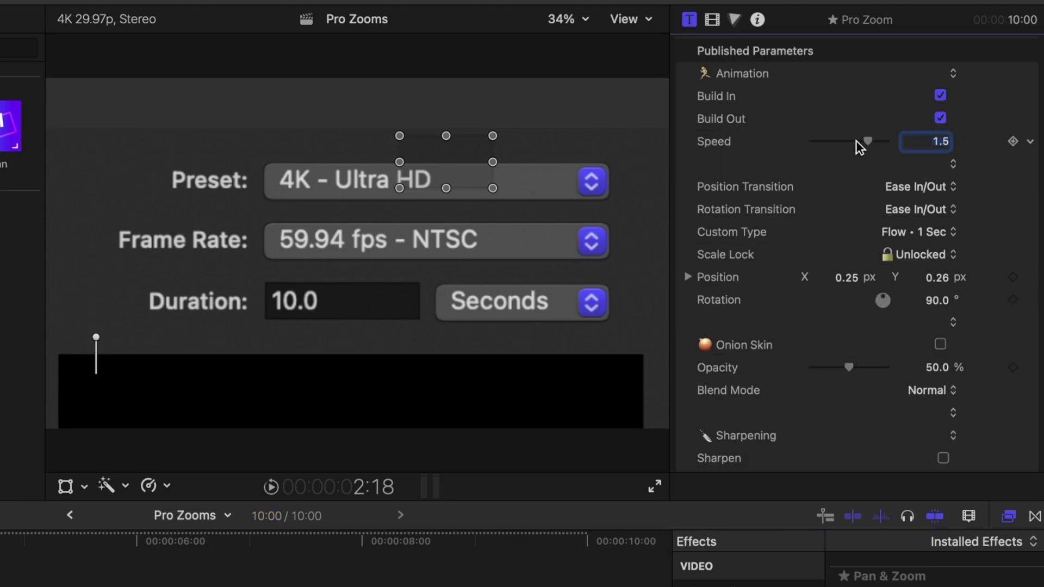
left_click(912, 186)
left_click(943, 266)
left_click(912, 234)
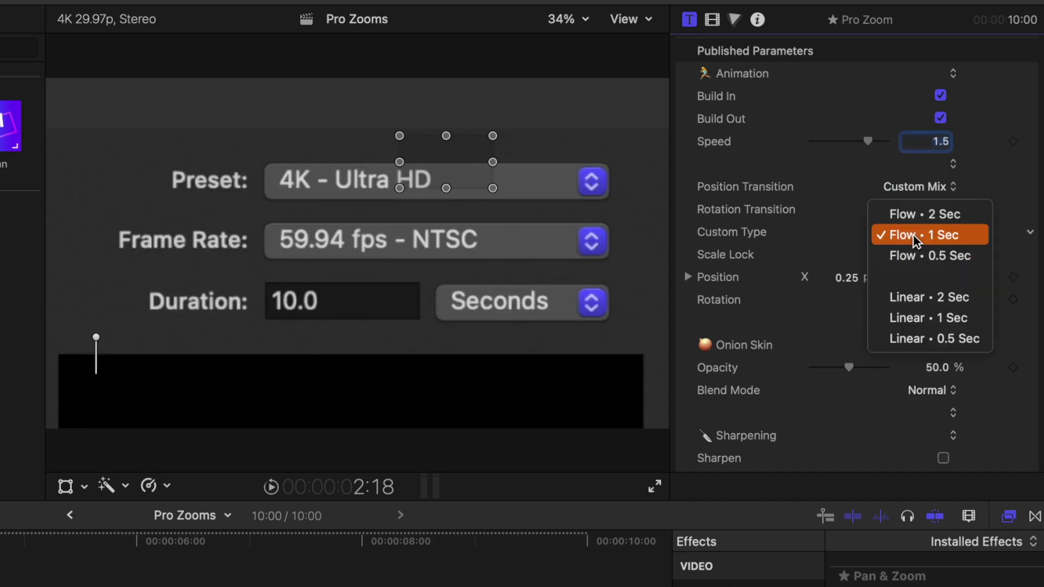
left_click(956, 217)
key("space")
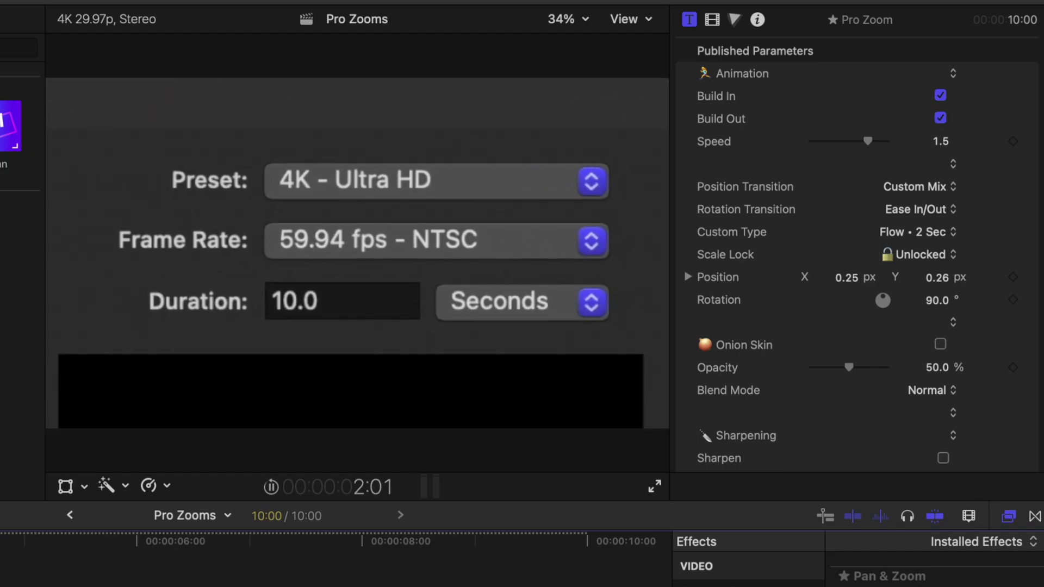
key("Home")
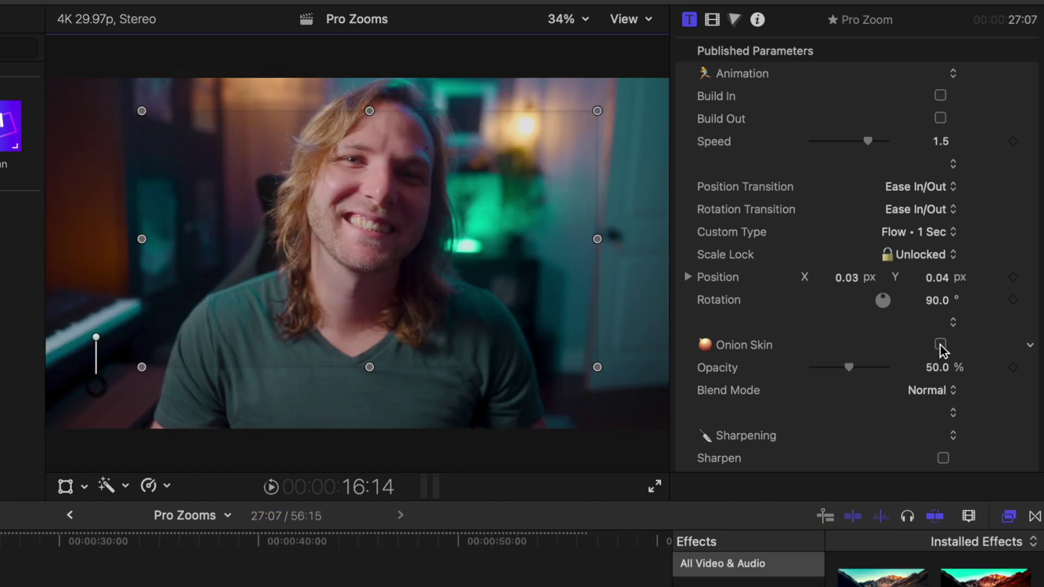
Using onion skin, shift the talking-head Pro Zoom target to position 0.02, 0.06 px
left_click(940, 345)
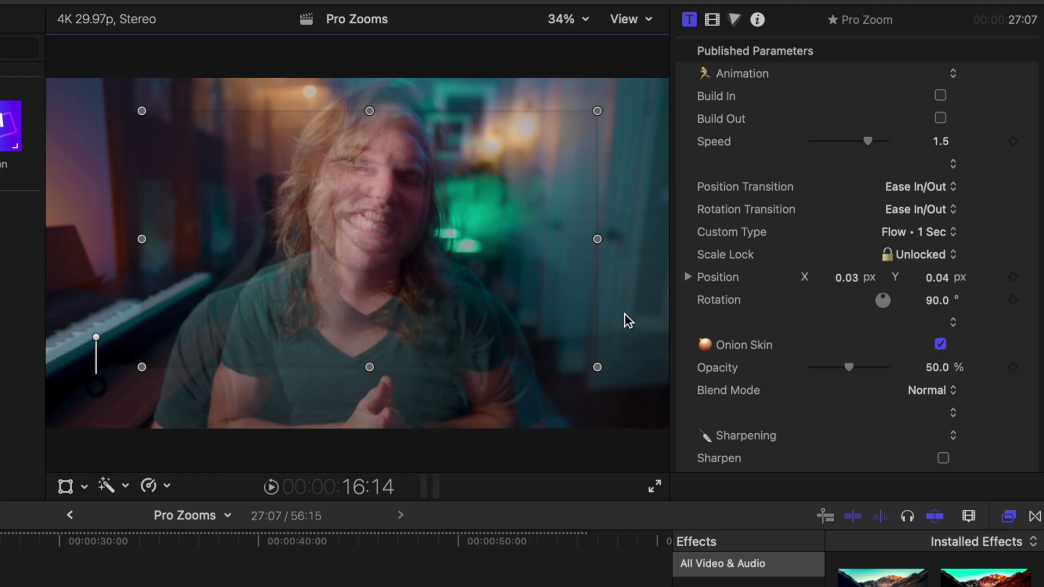
left_click_drag(302, 223, 362, 253)
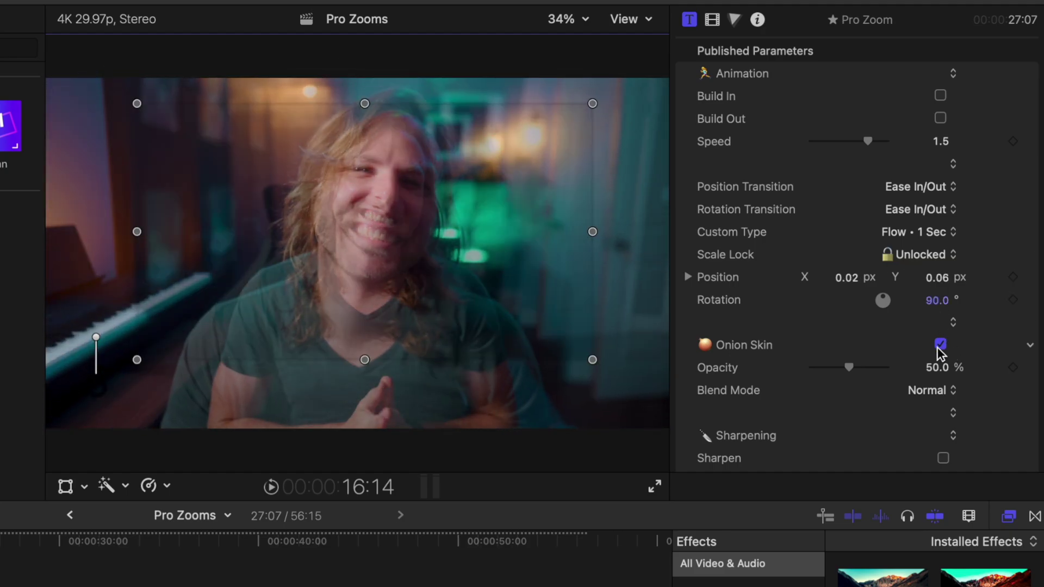
left_click(940, 344)
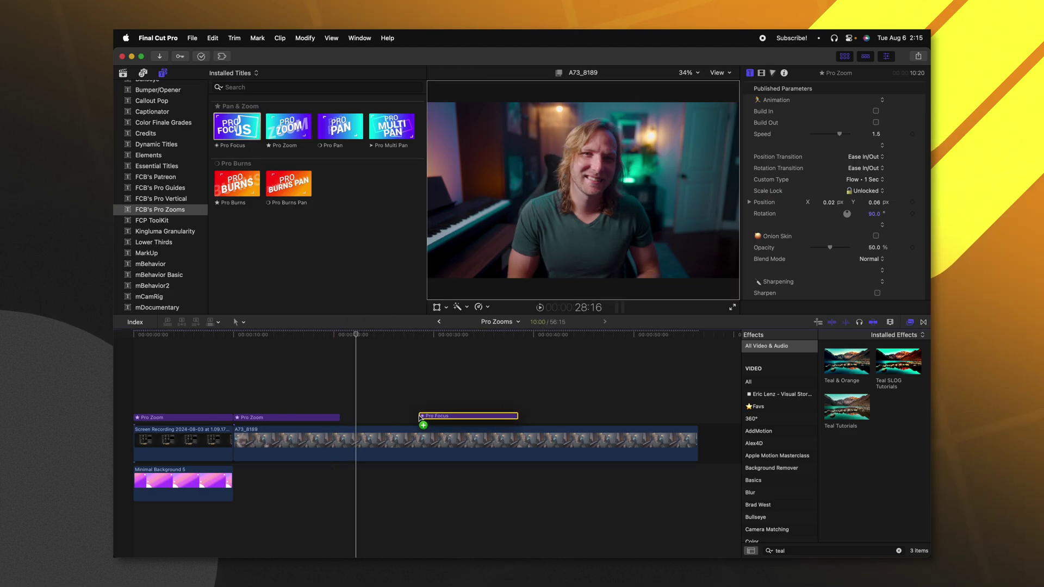
Add a Pro Focus title onto the A73 camera clip and play back the move
left_click_drag(421, 416, 383, 416)
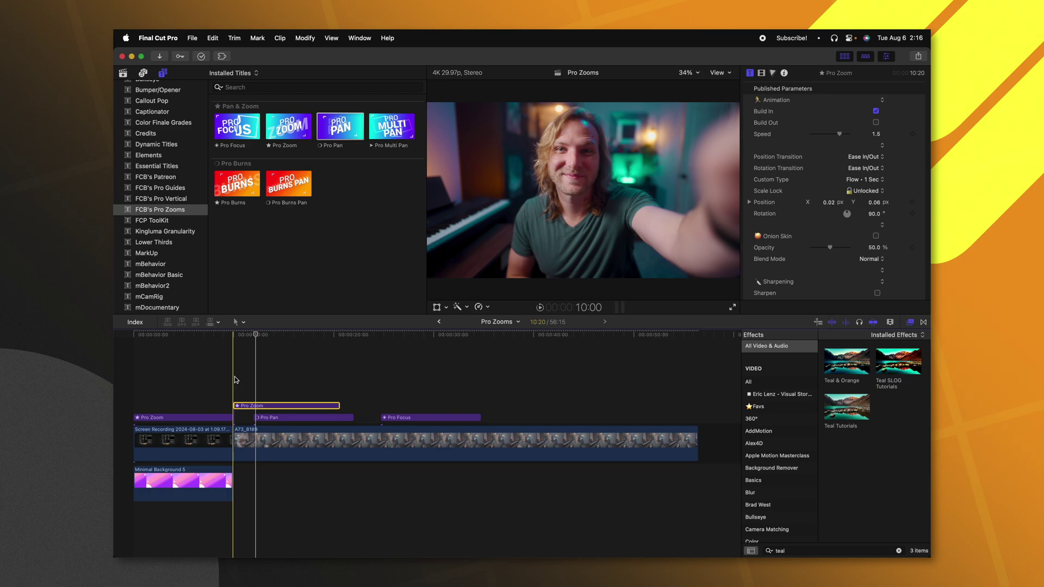
key("space")
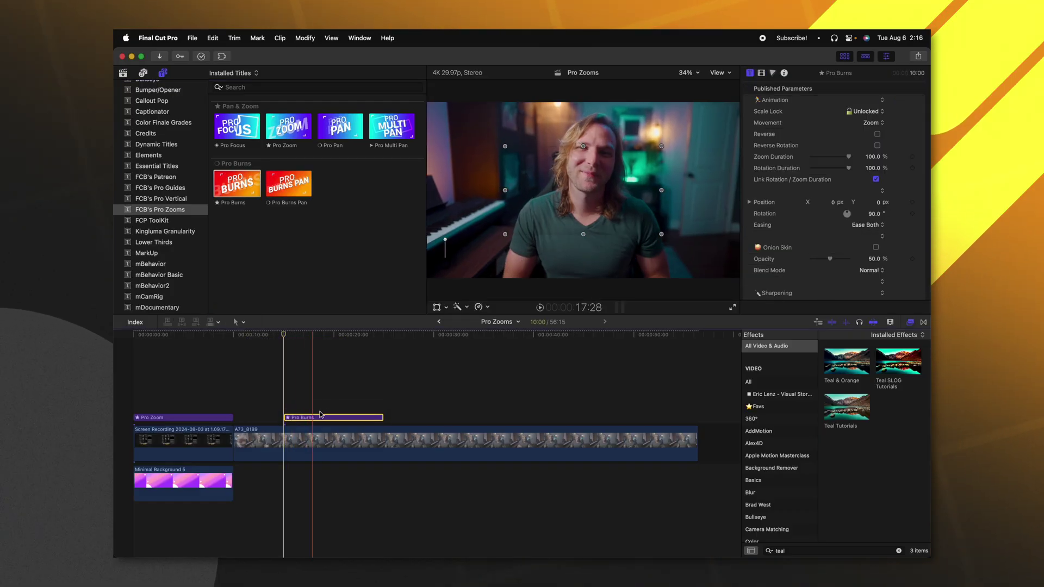
Extend the Pro Burns title to 21:08, reposition its target, and raise Rotation from 90° to 200°
left_click_drag(382, 417, 496, 417)
key("space")
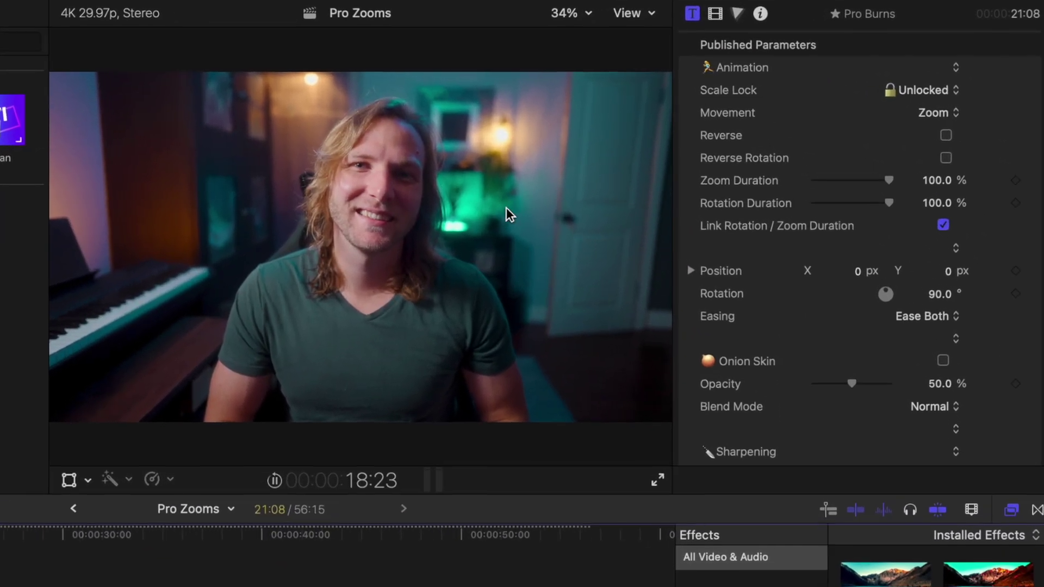
key("space")
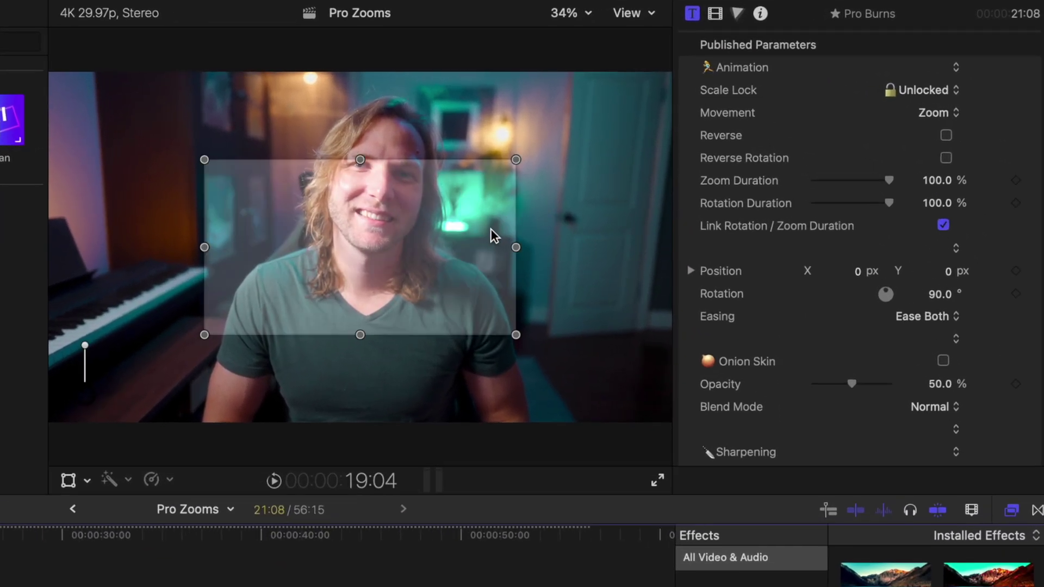
left_click_drag(392, 179, 587, 186)
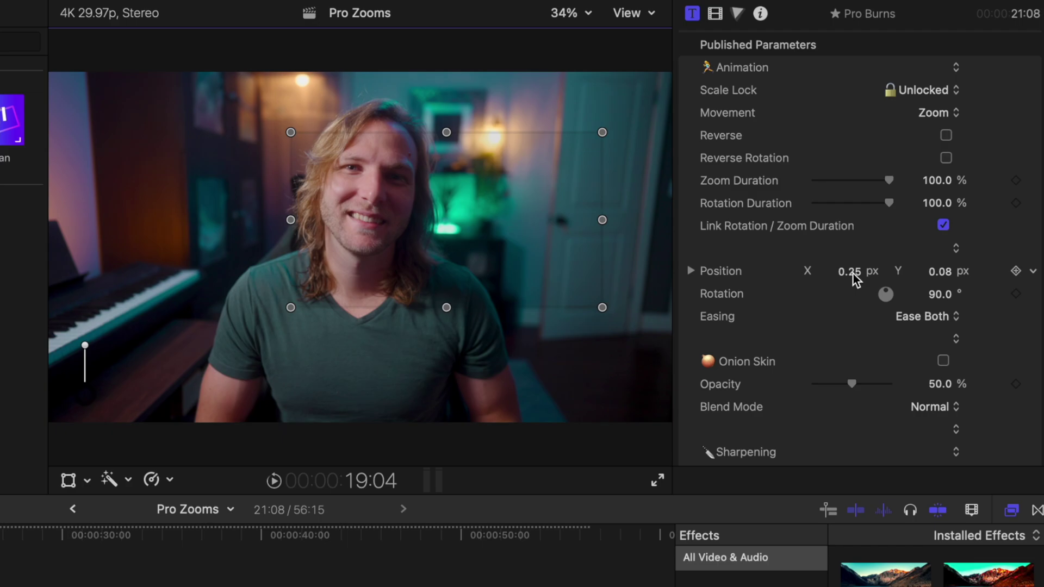
left_click_drag(939, 294, 957, 288)
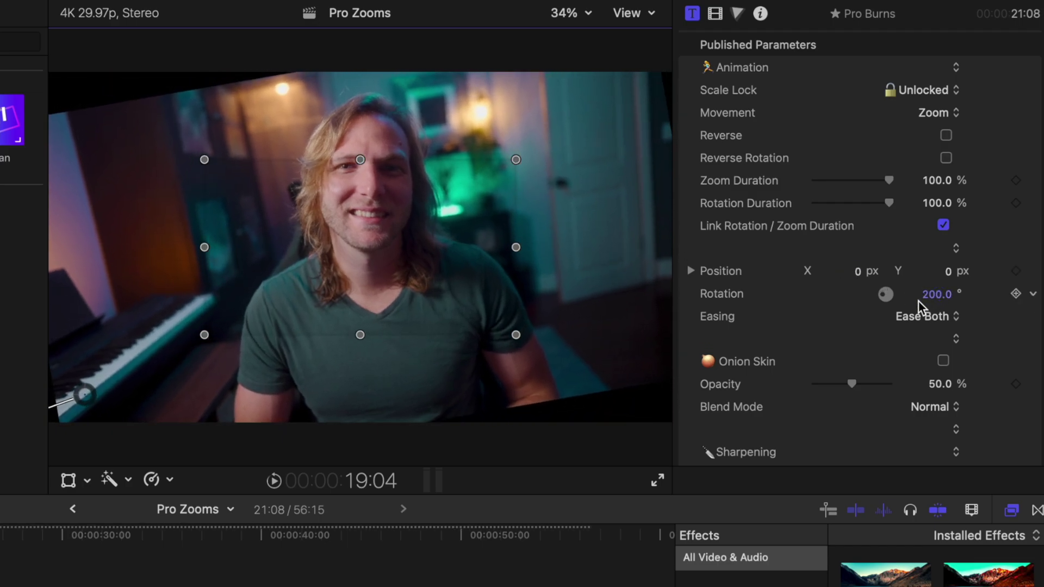